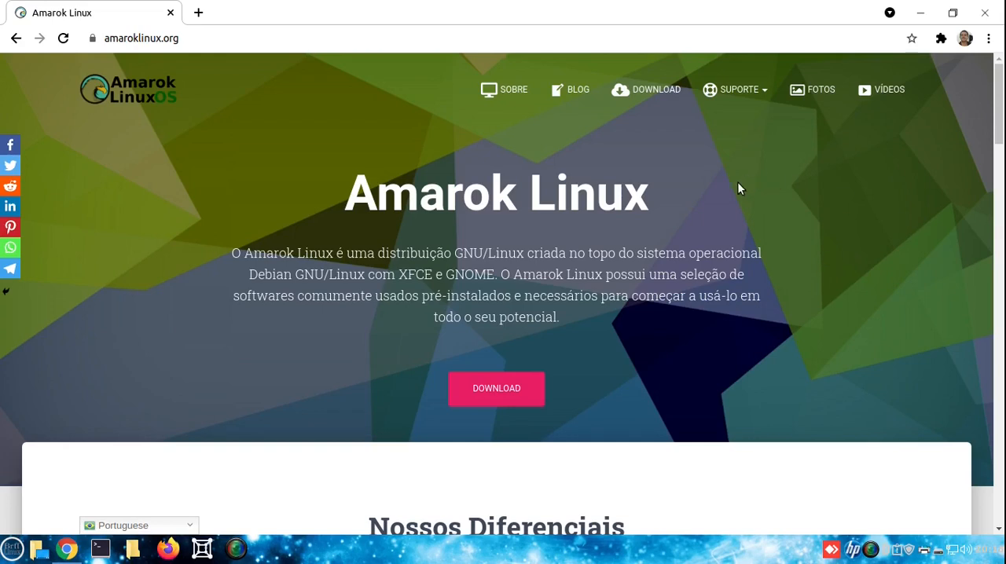
# Open the Amarok Linux download page and review the descriptions of the XFCE and GNOME editions
pyautogui.scroll(-2, 737, 182)
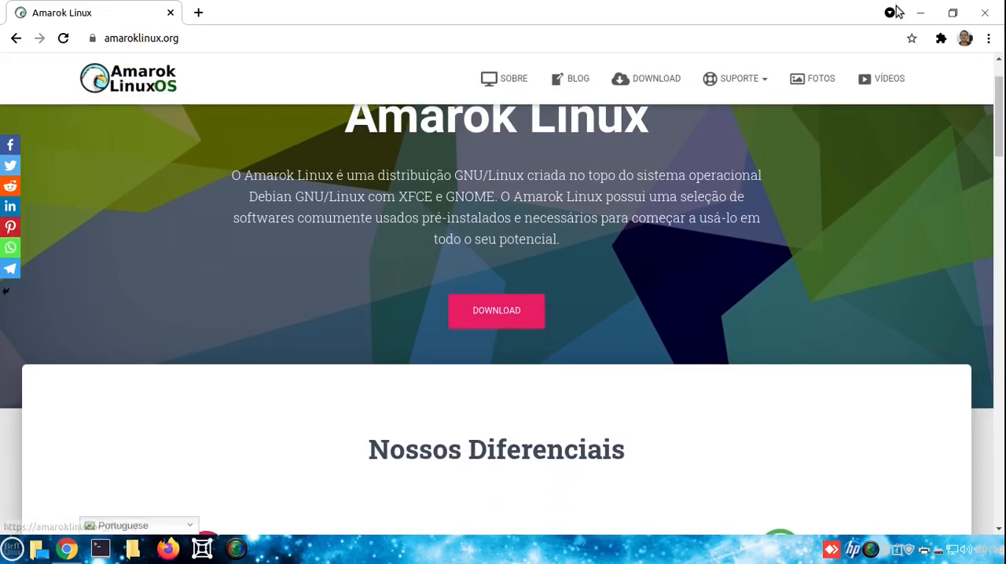
pyautogui.click(505, 313)
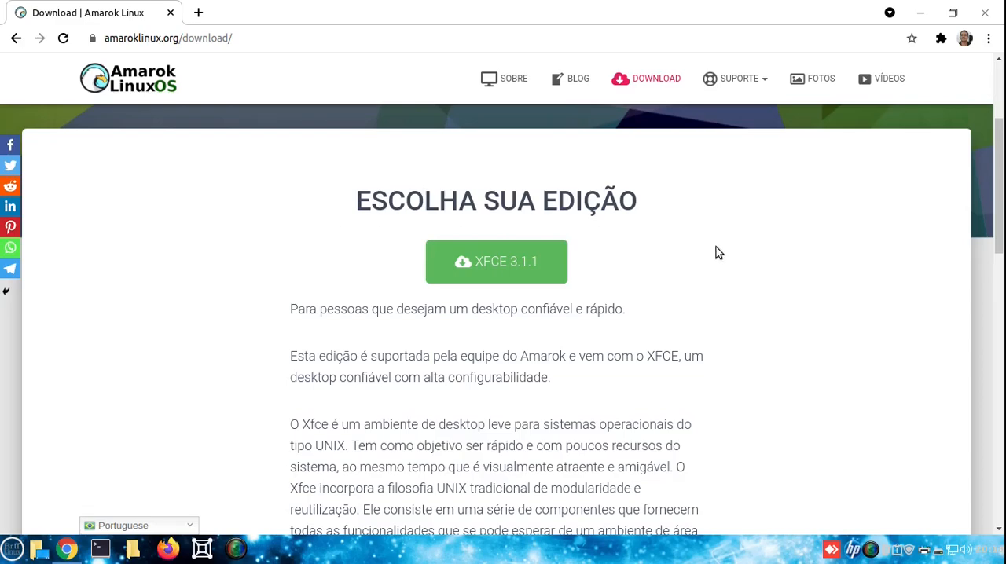
pyautogui.scroll(-8, 716, 249)
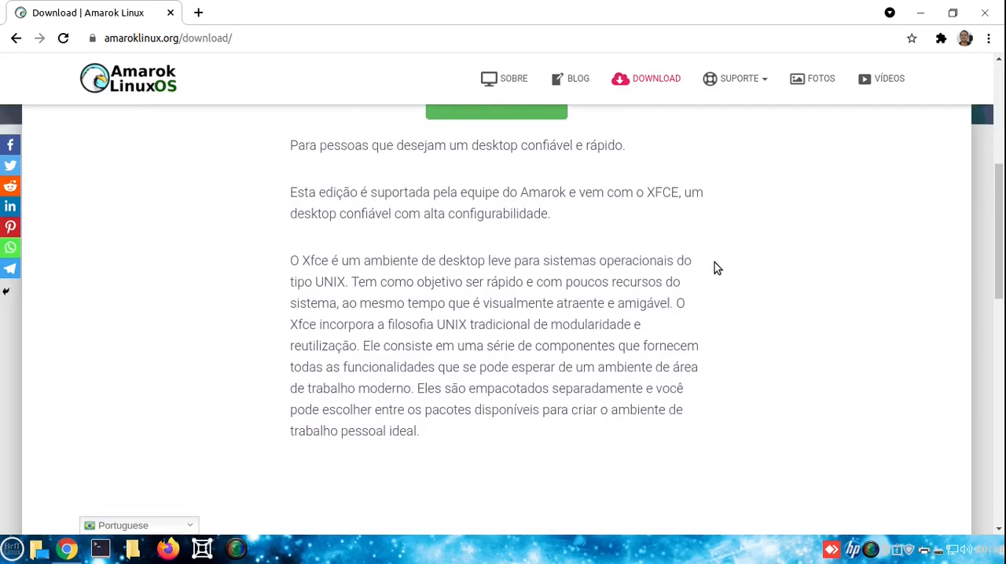
pyautogui.scroll(10, 714, 267)
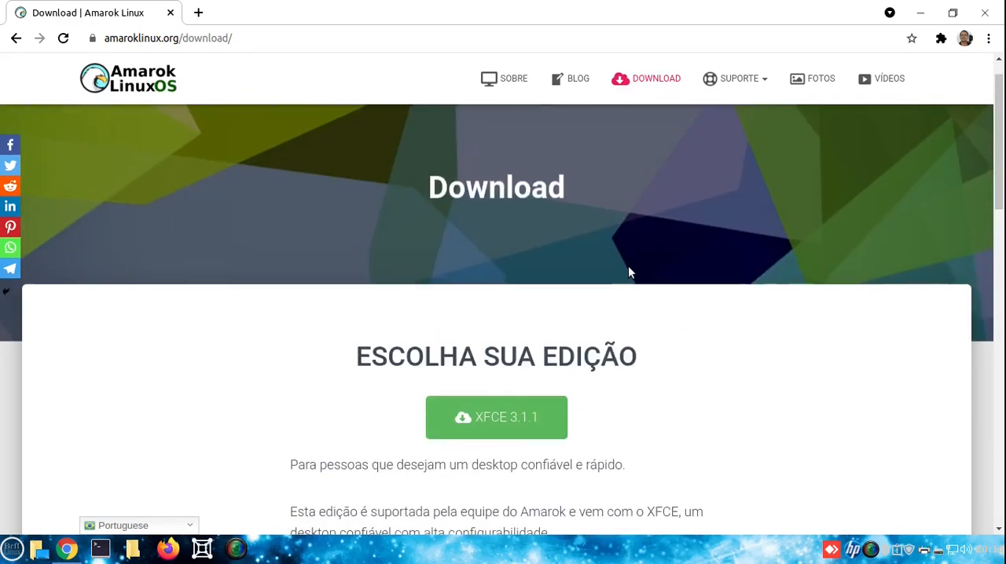
pyautogui.scroll(-3, 629, 272)
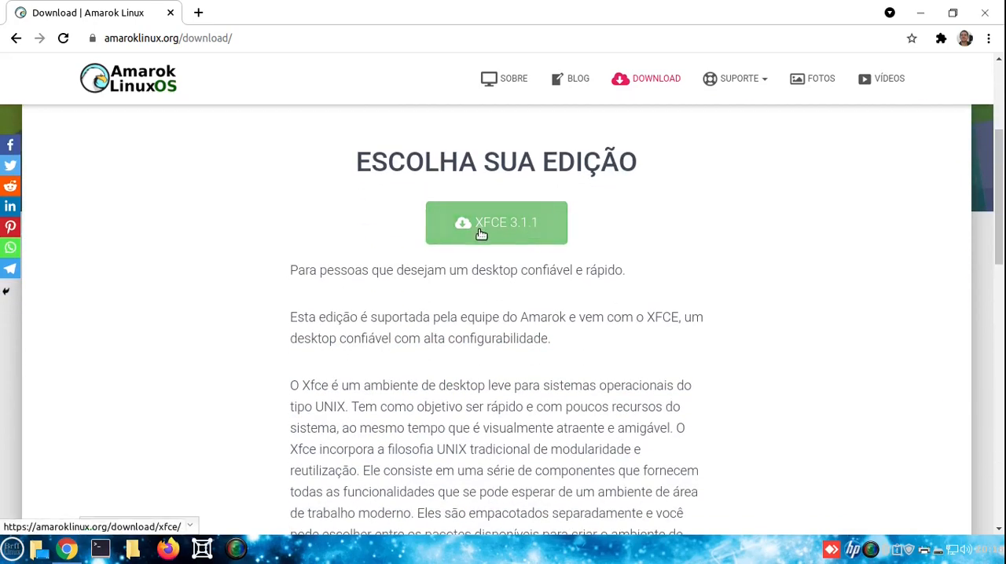
pyautogui.scroll(-5, 652, 248)
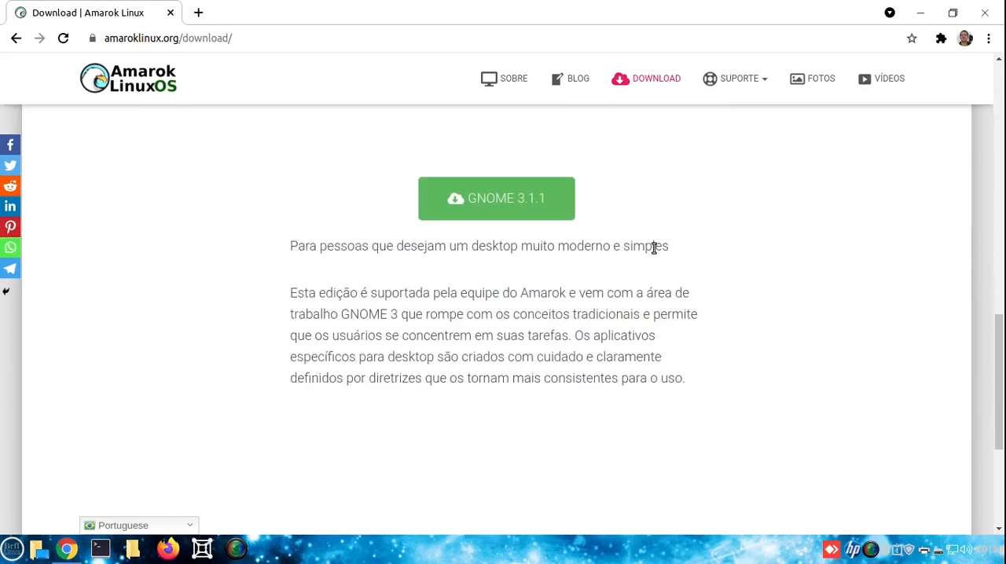
pyautogui.scroll(5, 653, 250)
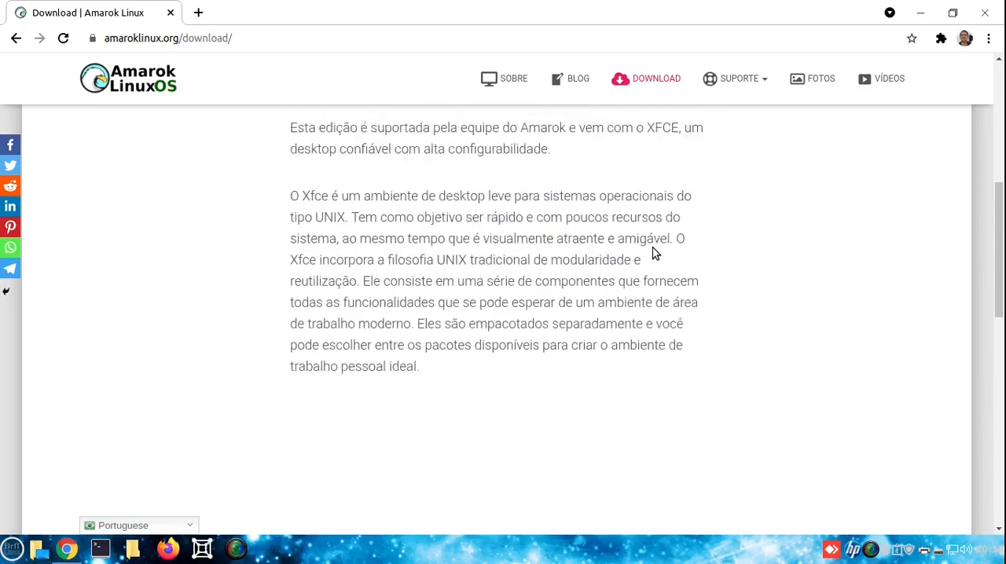
pyautogui.scroll(2, 653, 251)
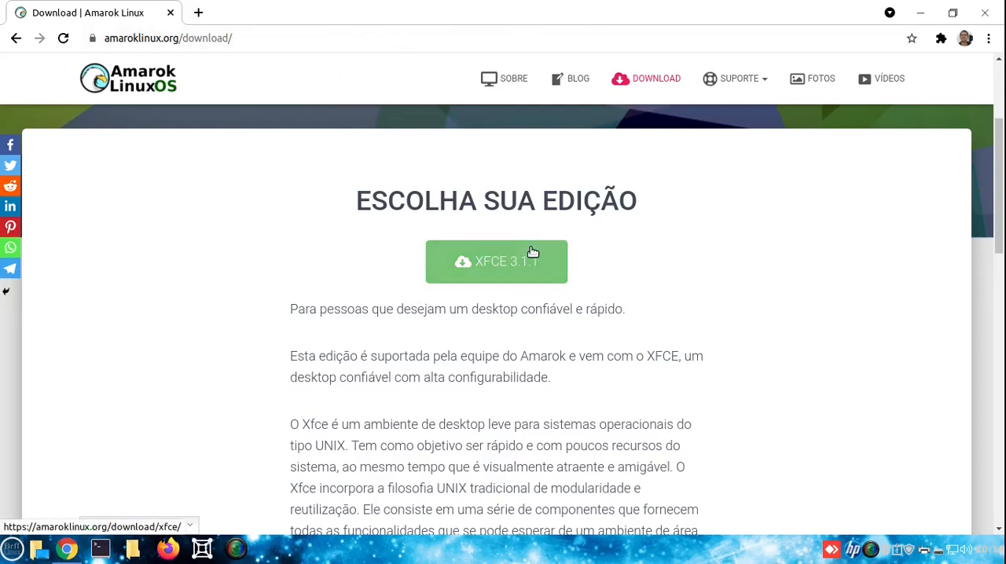
# Open the XFCE 3.1.1 edition's download page and highlight the Debian version in its base entry
pyautogui.click(463, 247)
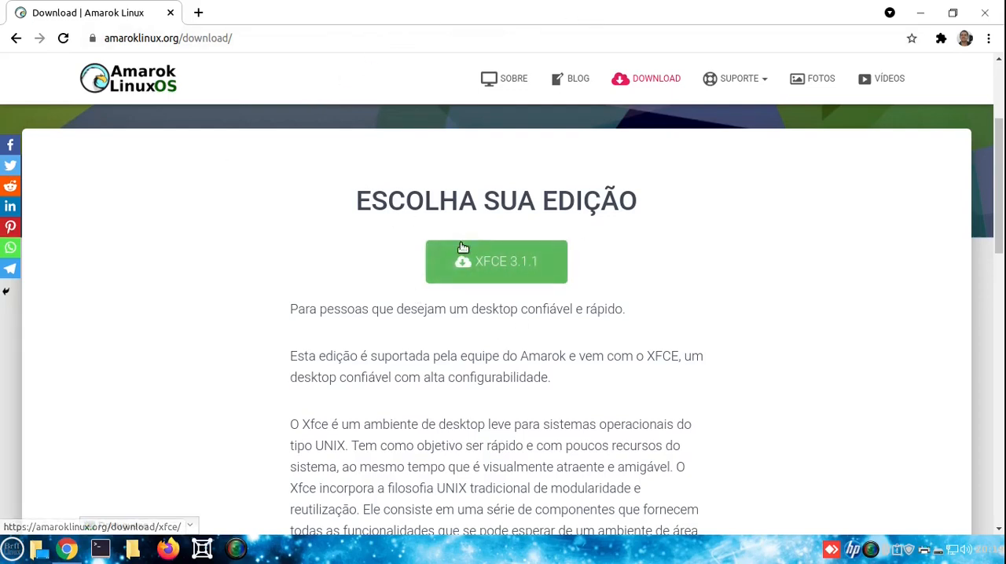
pyautogui.click(499, 261)
pyautogui.scroll(-6, 612, 257)
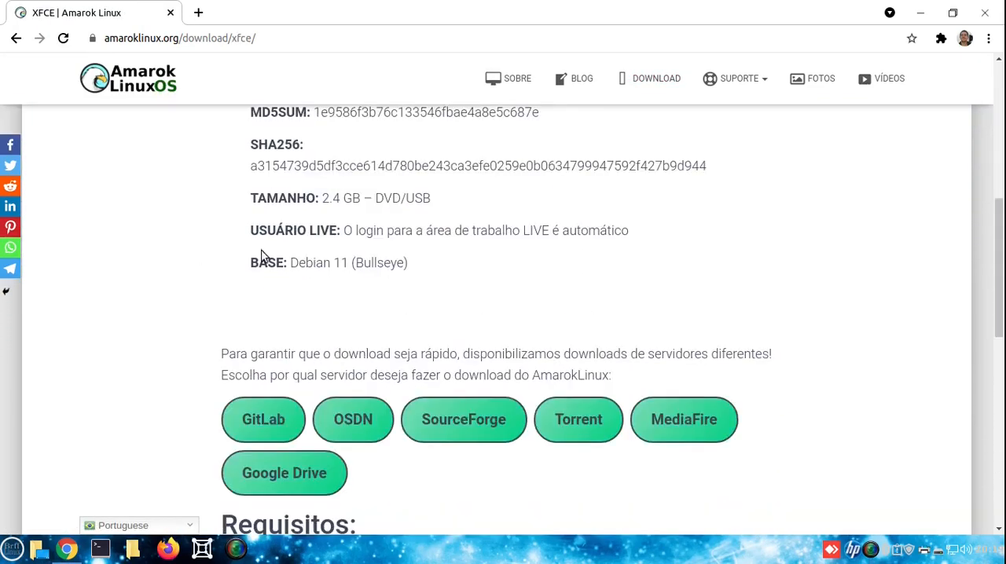
pyautogui.moveTo(288, 262); pyautogui.dragTo(349, 263)
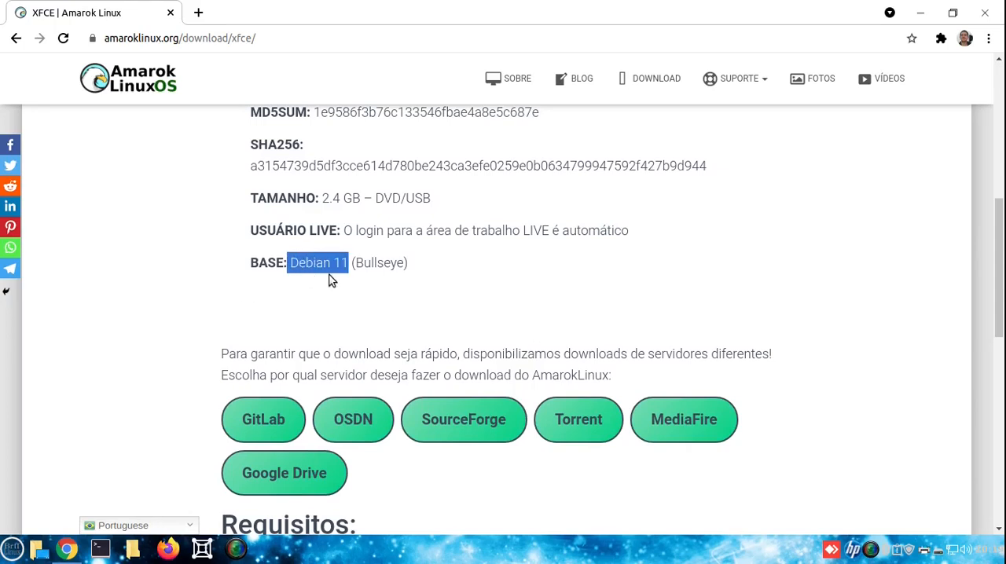
# Review the download servers and the recommended minimum specifications, highlighting the minimum storage requirement
pyautogui.scroll(-1, 255, 340)
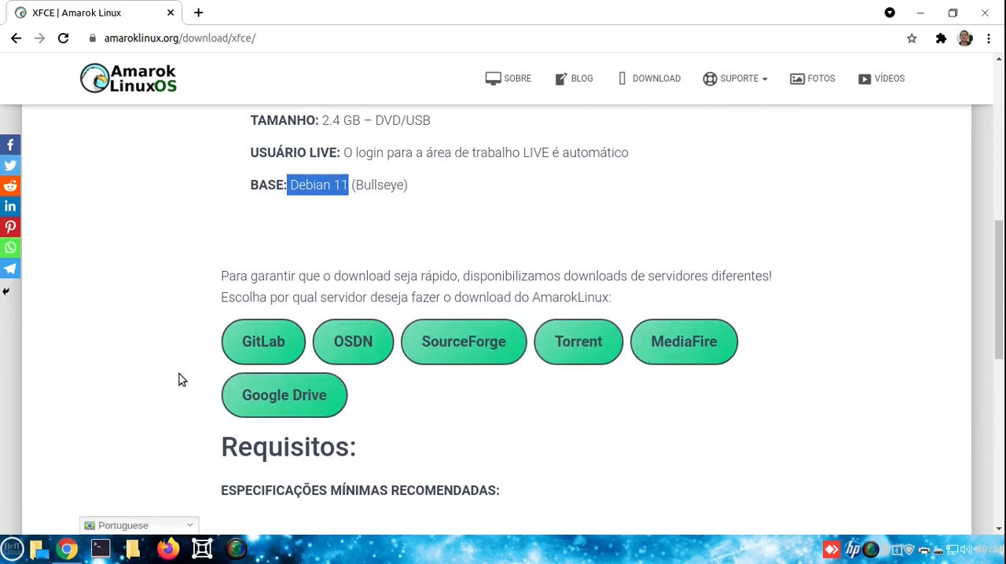
pyautogui.scroll(-3, 519, 315)
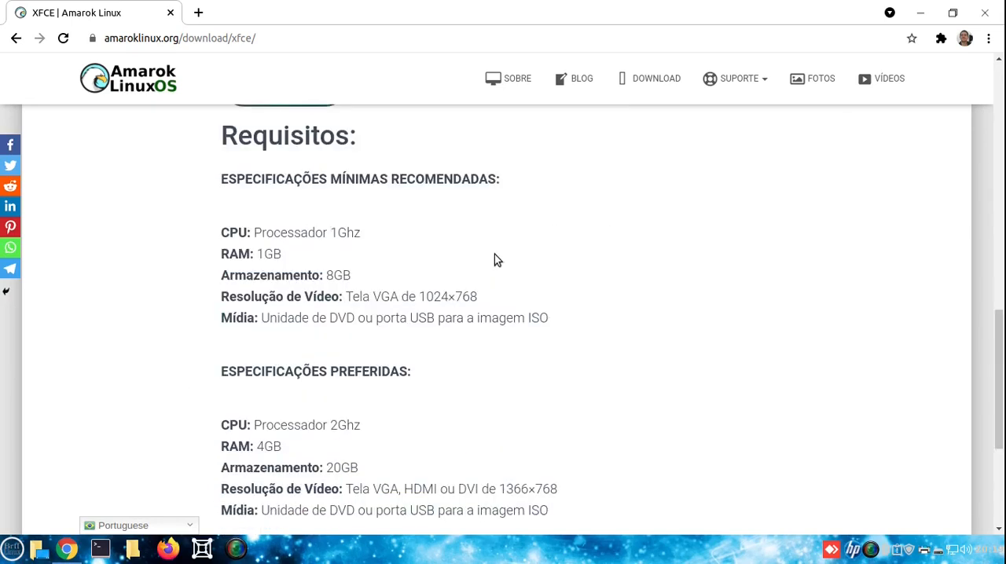
pyautogui.scroll(1, 503, 255)
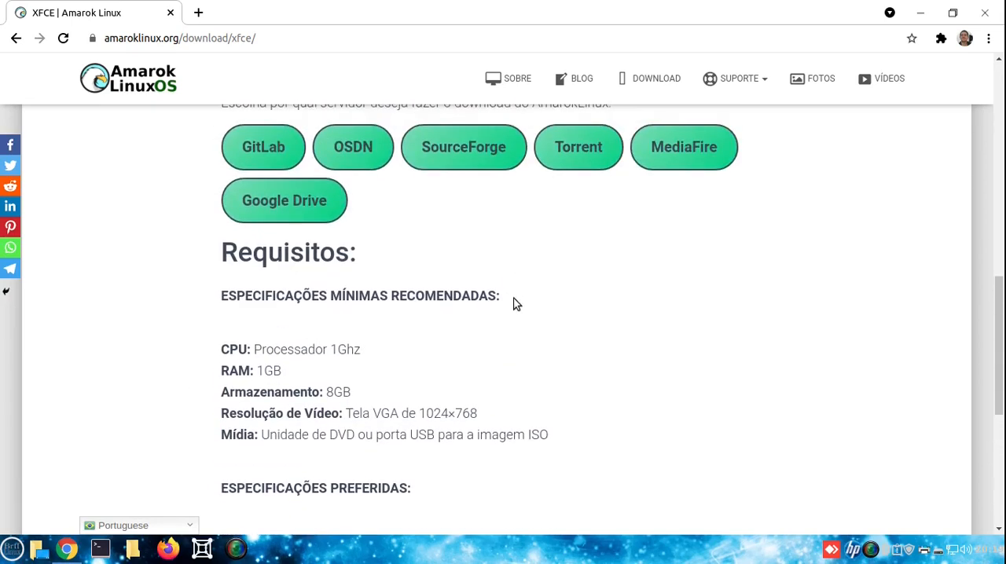
pyautogui.scroll(-1, 521, 314)
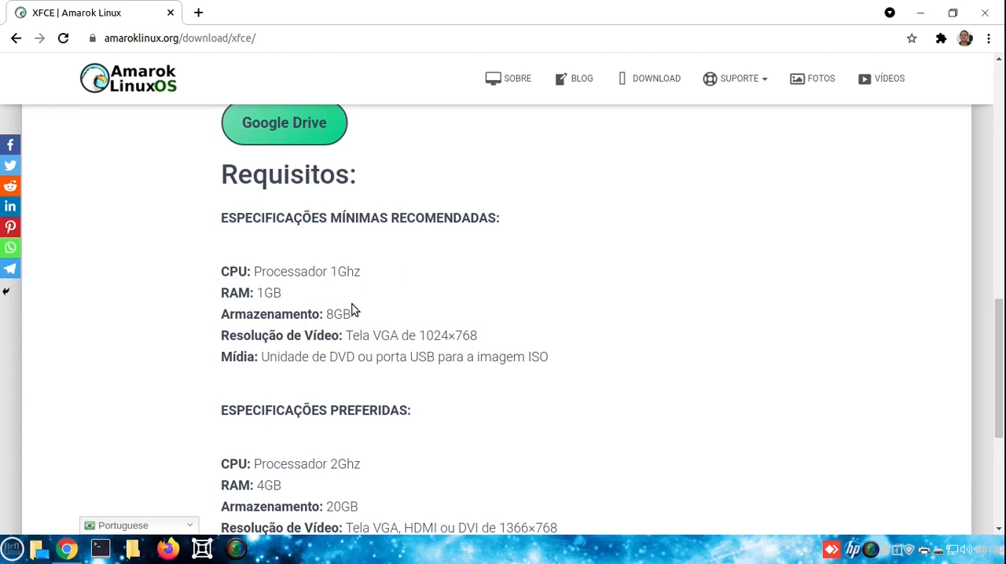
pyautogui.scroll(-1, 616, 265)
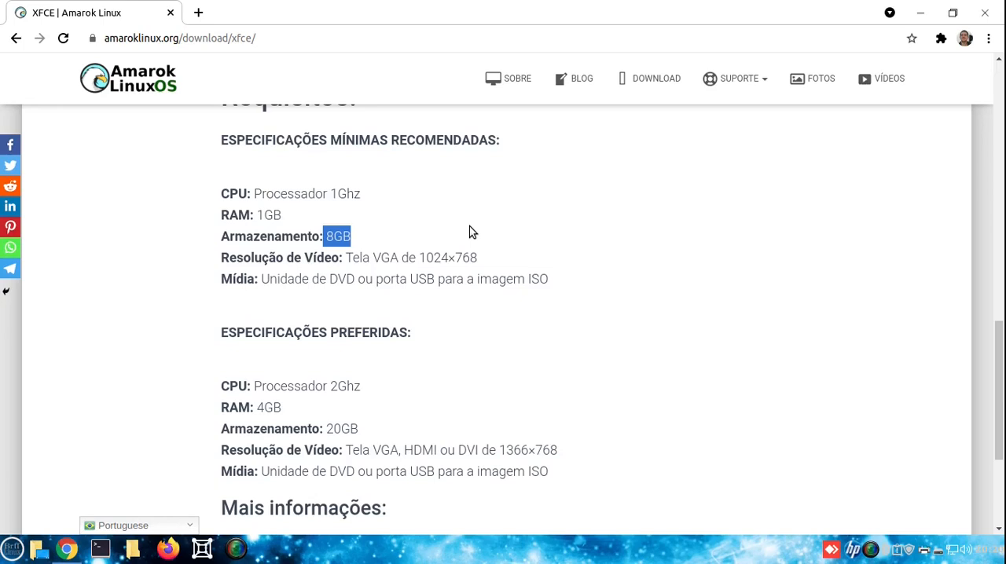
pyautogui.scroll(-1, 470, 231)
pyautogui.click(460, 289)
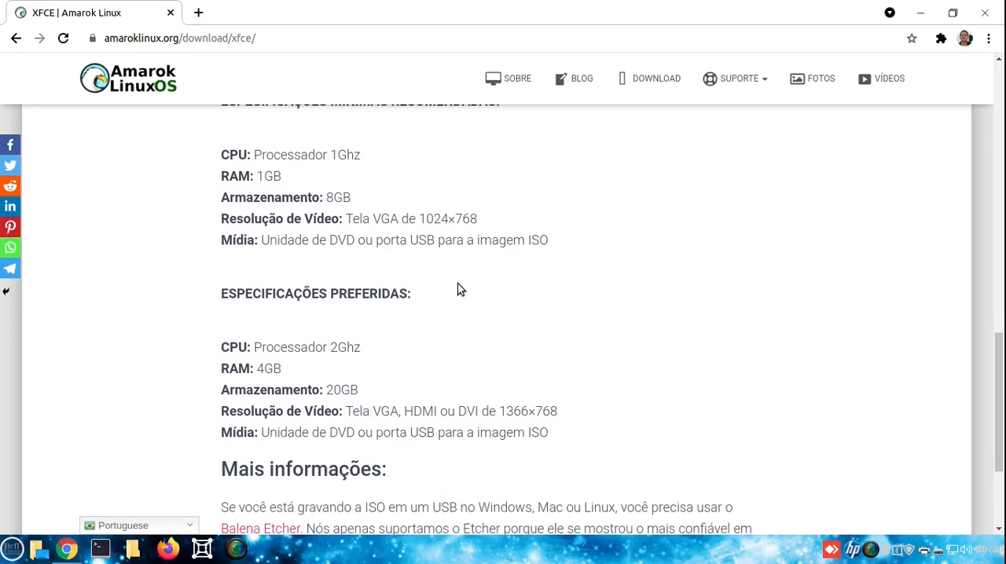
# Examine the preferred specifications, highlighting the processor, RAM, storage and video resolution values one after another
pyautogui.scroll(-1, 582, 272)
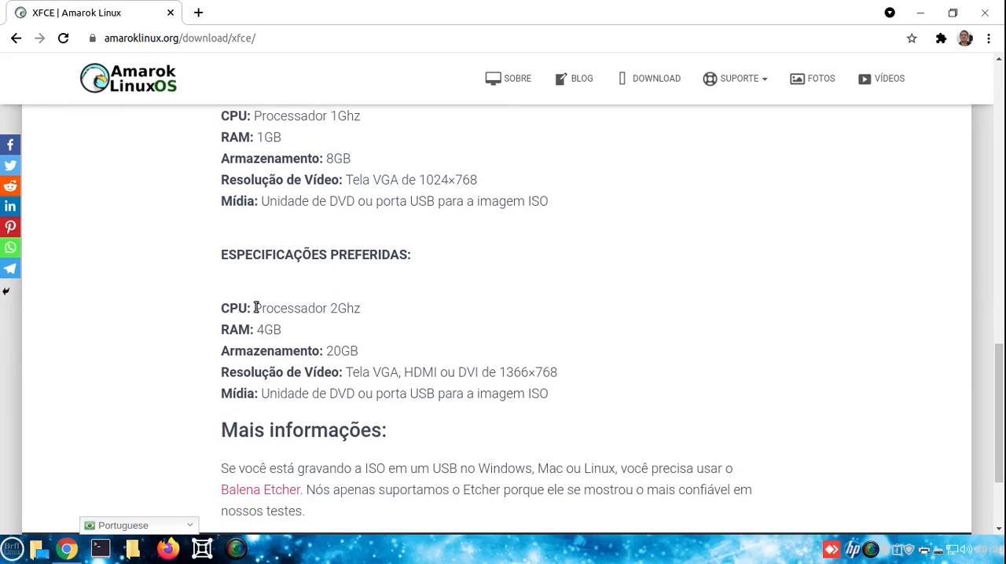
pyautogui.moveTo(253, 308); pyautogui.dragTo(361, 308)
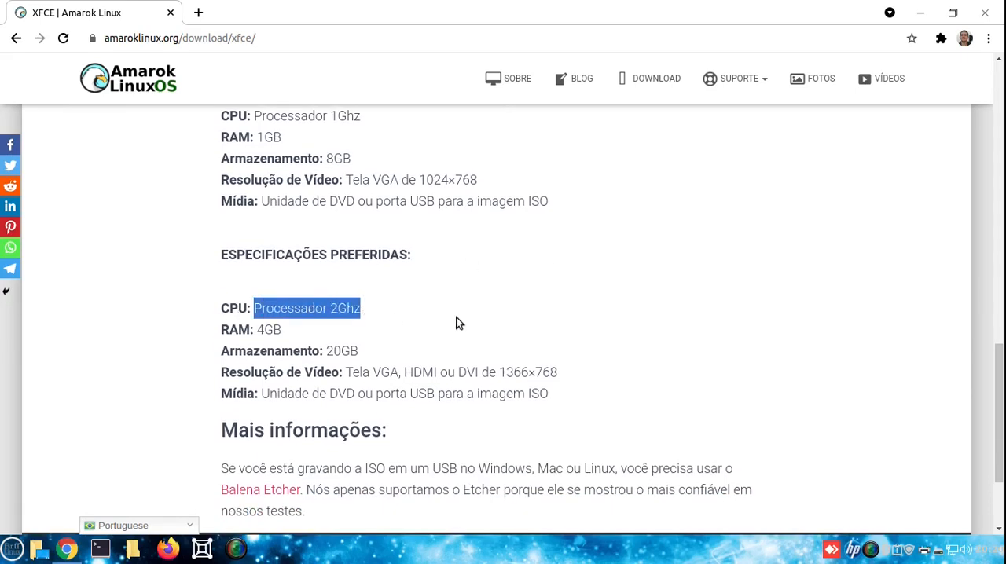
pyautogui.moveTo(275, 330)
pyautogui.mouseDown()
pyautogui.moveTo(254, 330)
pyautogui.moveTo(282, 330)
pyautogui.mouseUp()
pyautogui.click(293, 329)
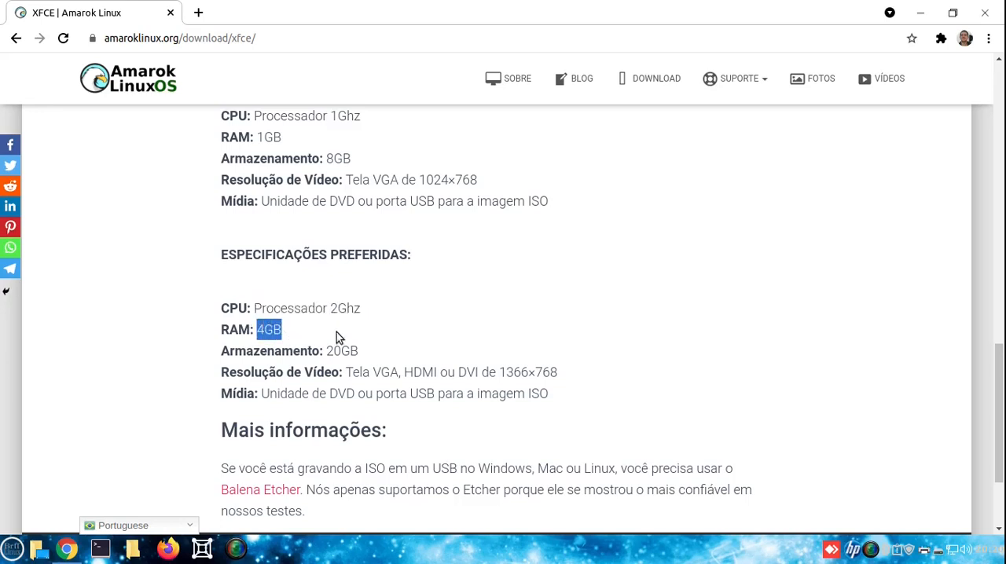
pyautogui.doubleClick(346, 350)
pyautogui.click(359, 344)
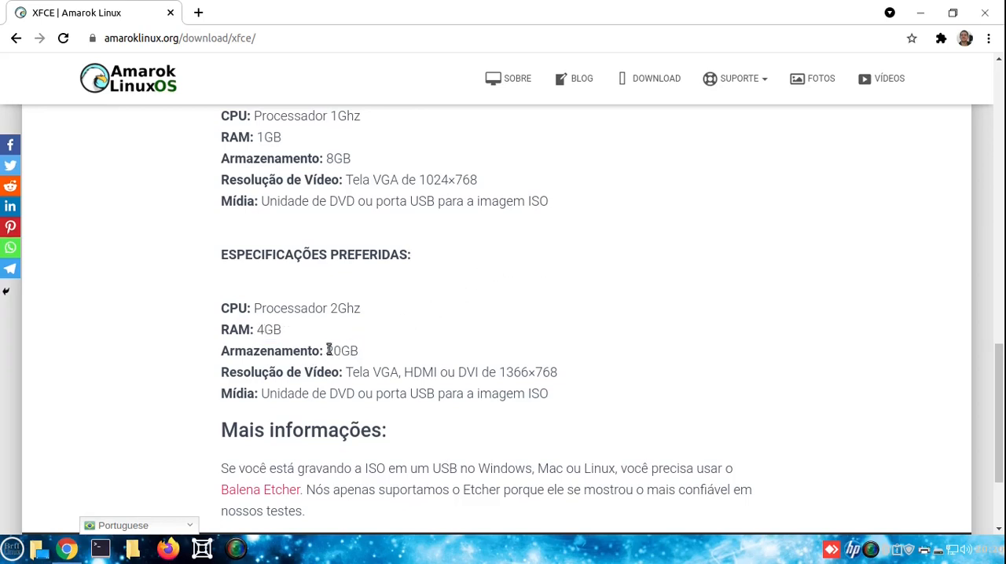
pyautogui.moveTo(327, 350); pyautogui.dragTo(346, 351)
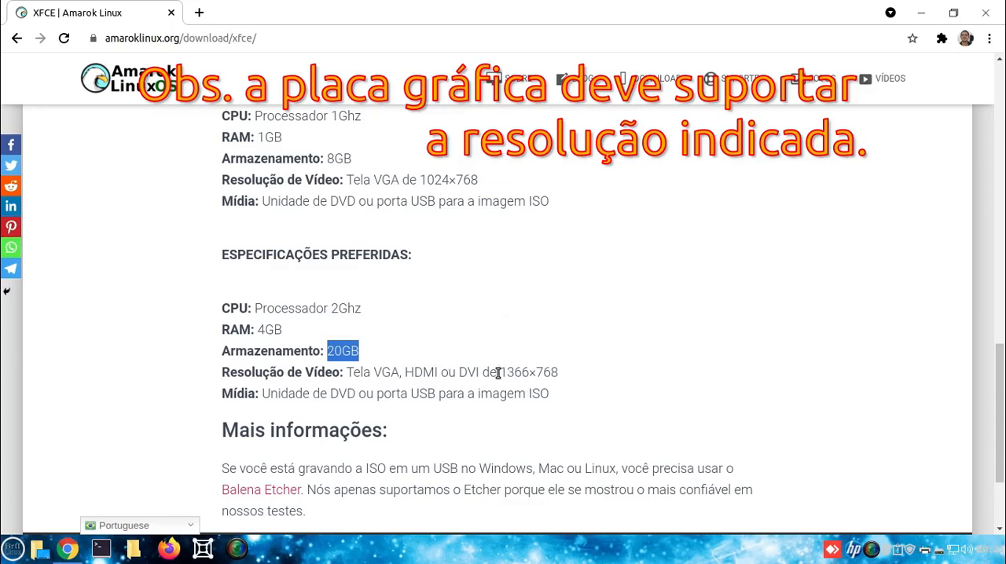
pyautogui.moveTo(499, 372); pyautogui.dragTo(560, 372)
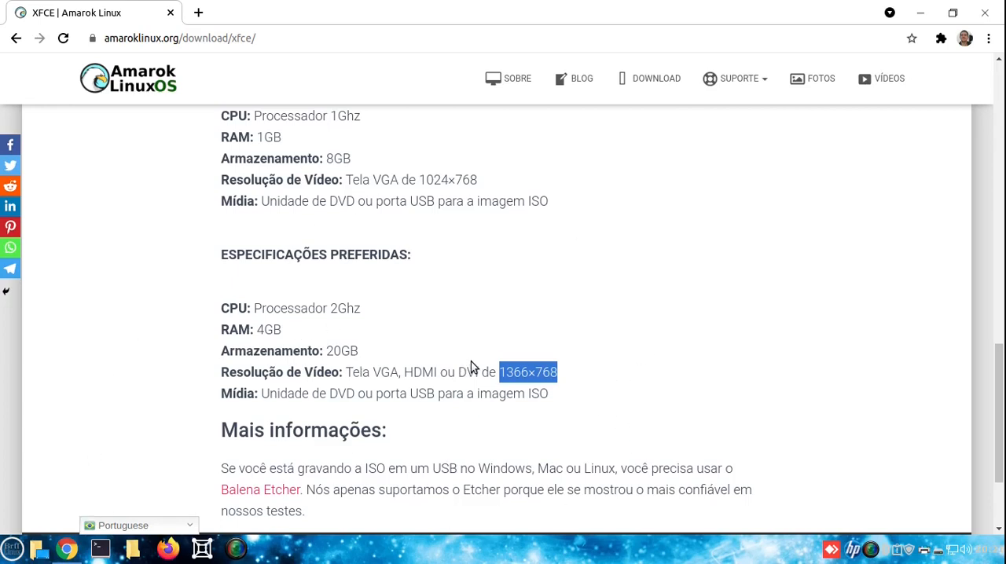
pyautogui.click(576, 371)
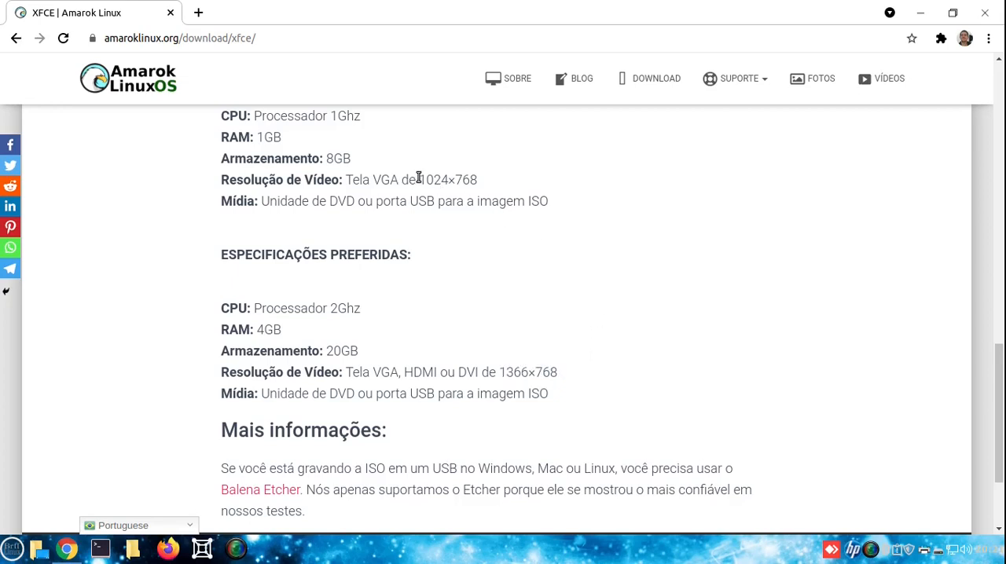
# Highlight the minimum video resolution for comparison, and return to the ISO details of the Xfce edition
pyautogui.moveTo(416, 178); pyautogui.dragTo(473, 179)
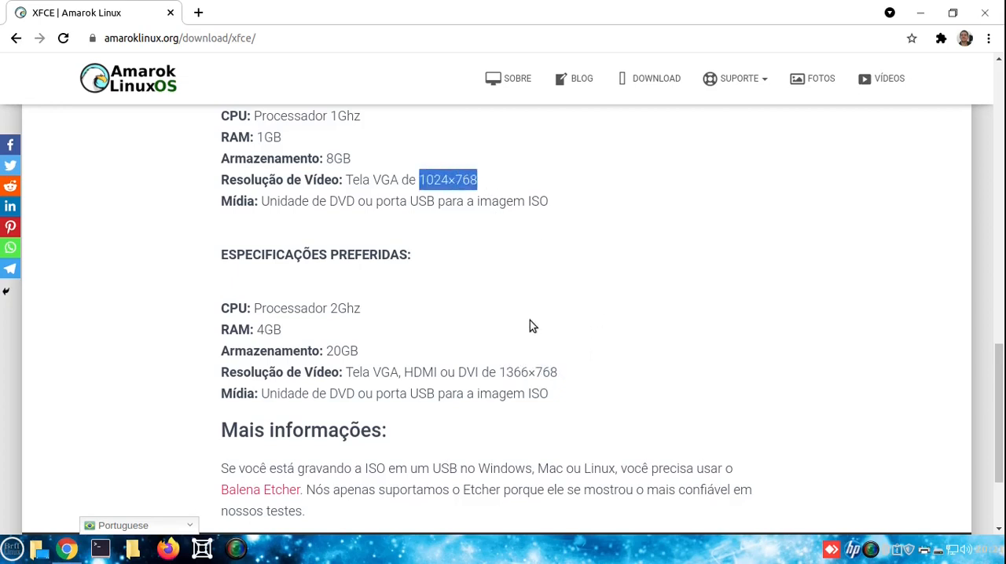
pyautogui.scroll(10, 553, 310)
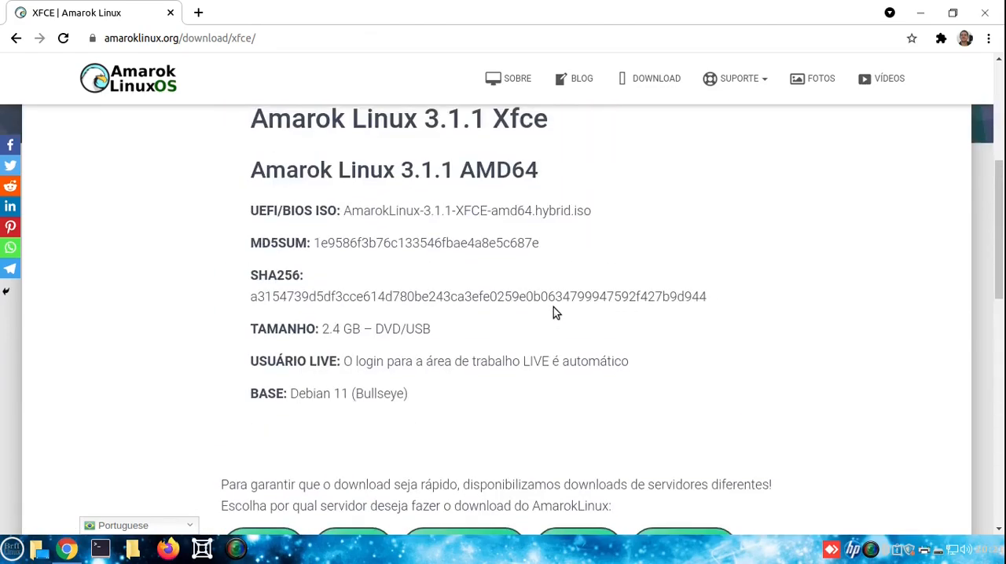
pyautogui.scroll(2, 554, 313)
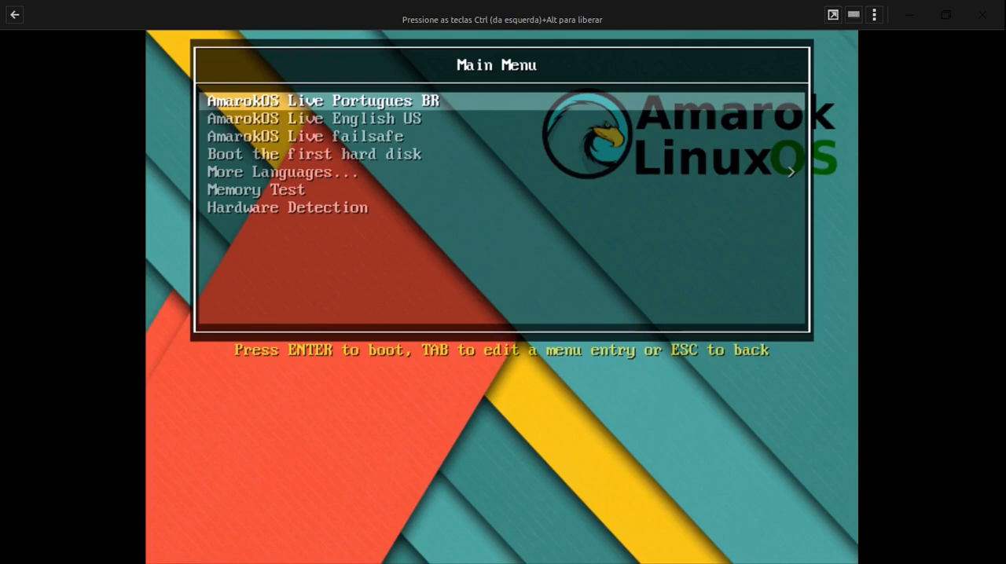
# Boot the live system with the AmarokOS Live Portugues BR entry of the boot menu
pyautogui.press('Down')
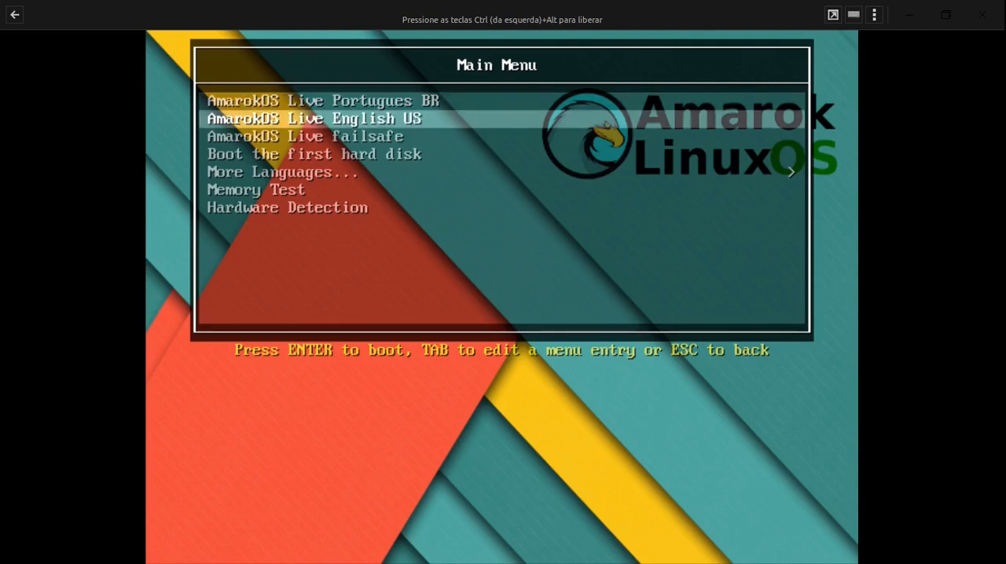
pyautogui.press('Up')
pyautogui.press('Down')
pyautogui.press('Up')
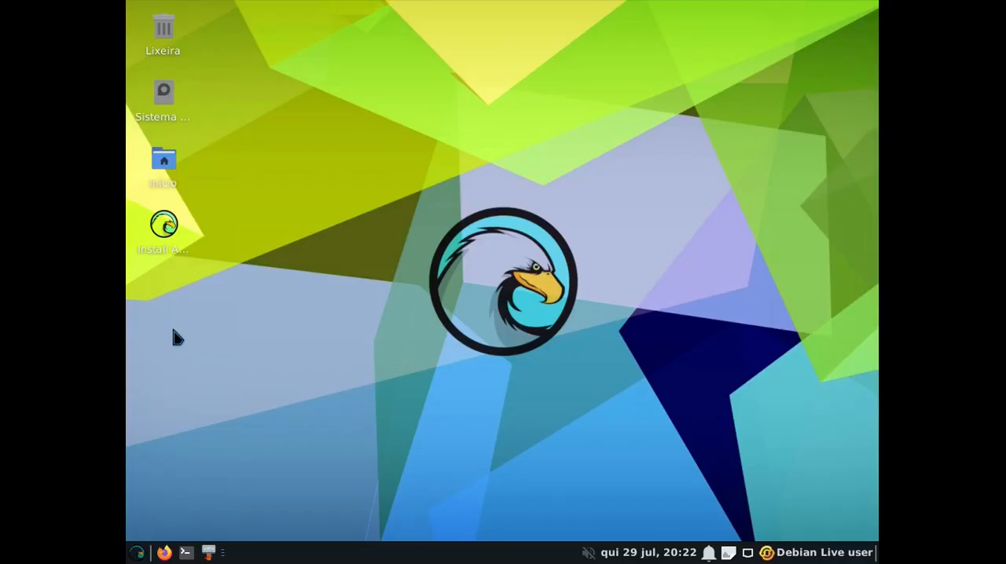
# Raise the speaker and microphone volume levels, turn both audio devices on, and close the volume controls
pyautogui.click(588, 553)
pyautogui.moveTo(616, 439); pyautogui.dragTo(702, 440)
pyautogui.moveTo(620, 475); pyautogui.dragTo(737, 447)
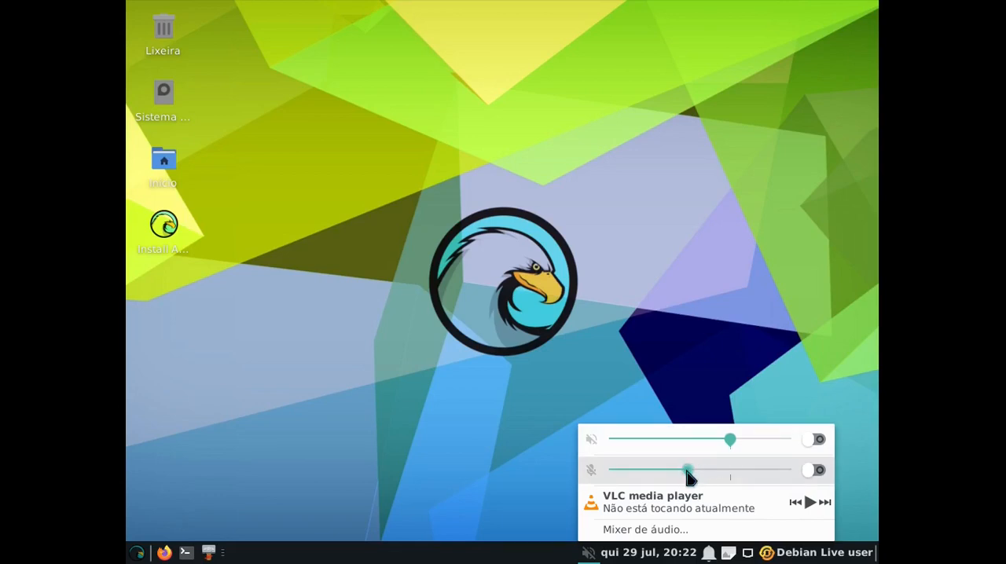
pyautogui.click(817, 440)
pyautogui.click(816, 472)
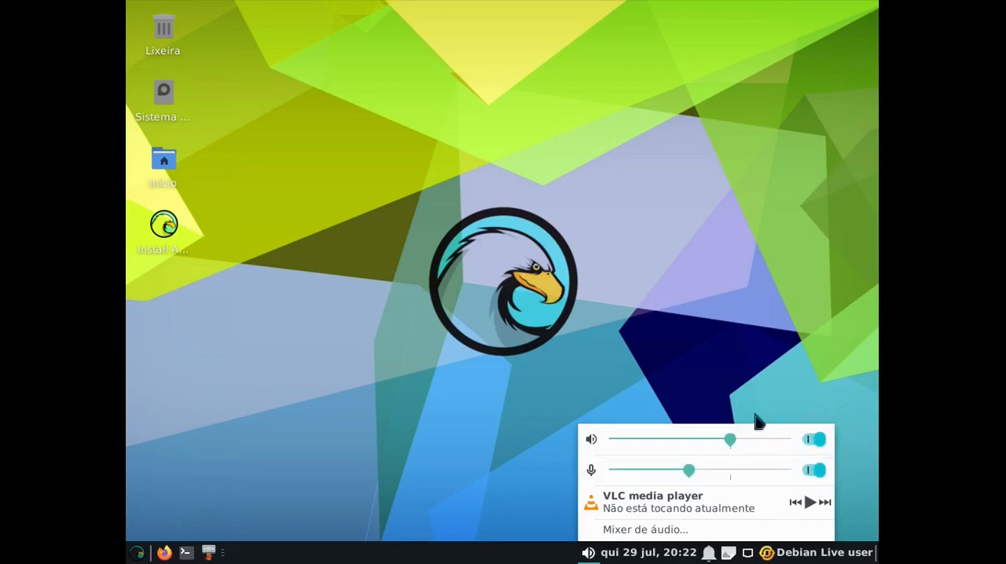
pyautogui.click(523, 509)
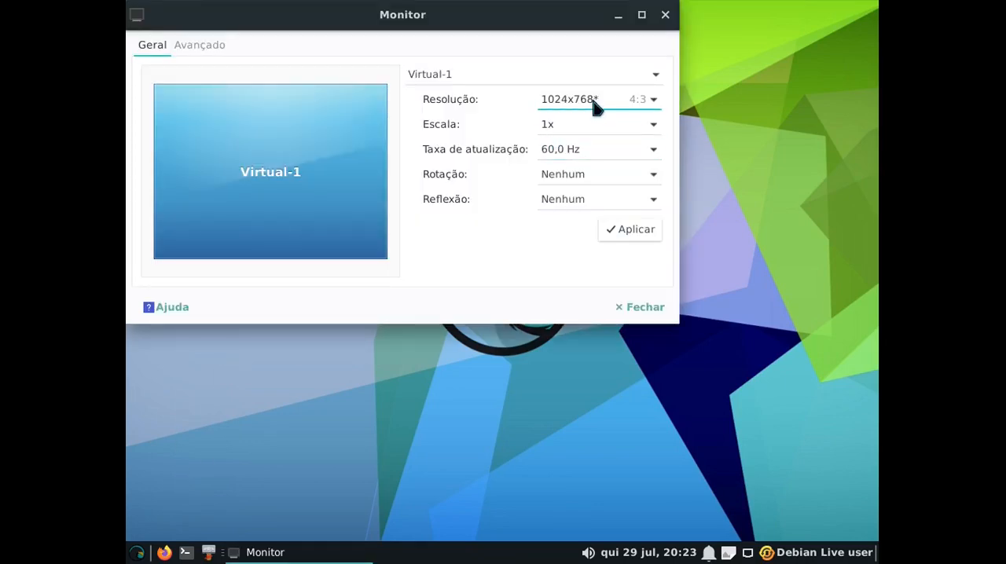
# Set the Virtual-1 display resolution to 1366x768, apply and keep the configuration, and close the display settings
pyautogui.click(595, 103)
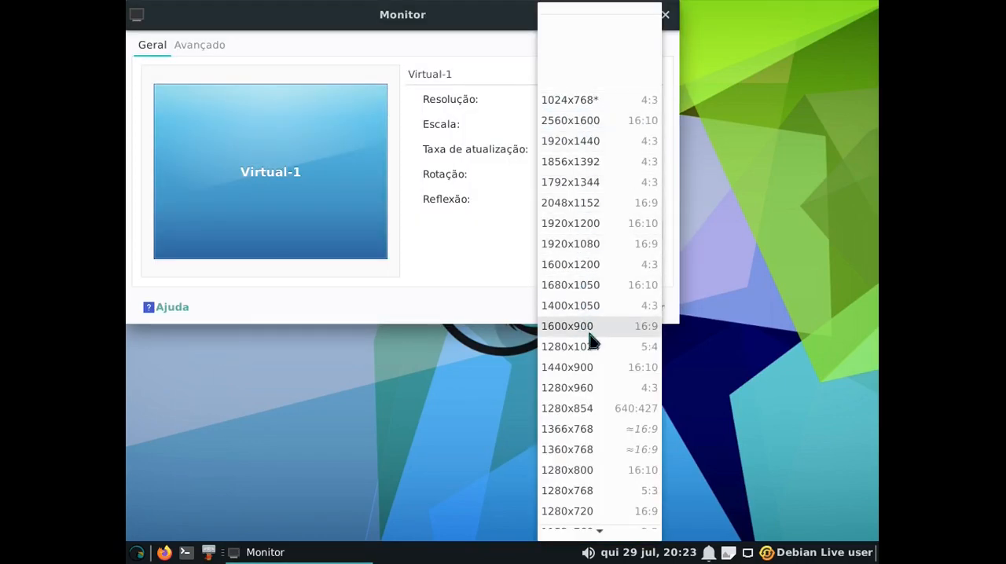
pyautogui.click(596, 431)
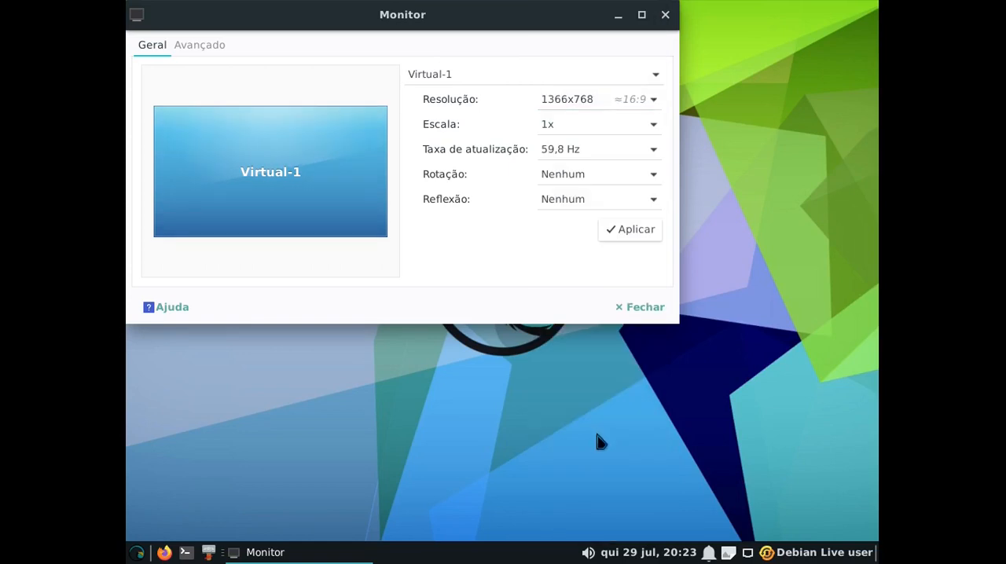
pyautogui.click(576, 103)
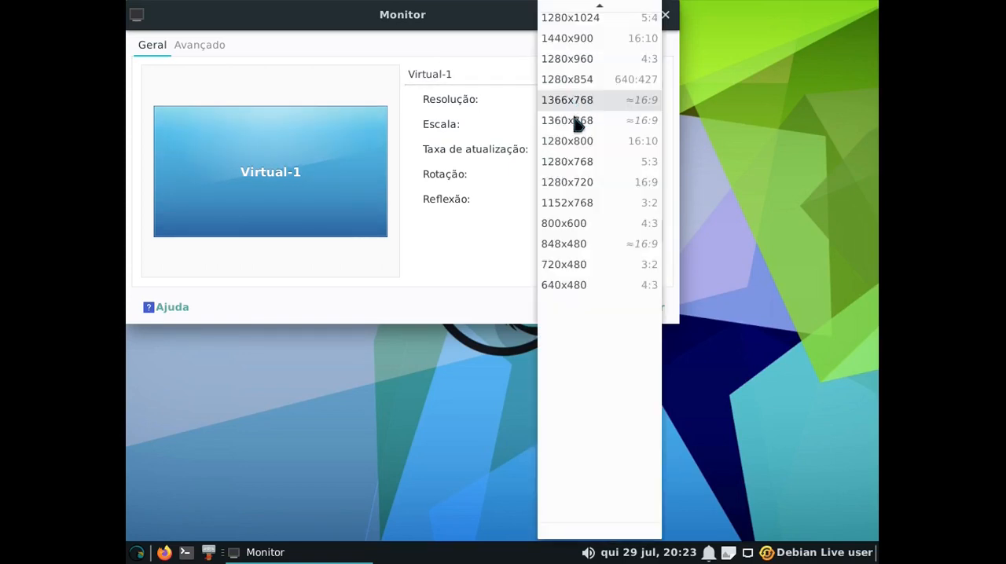
pyautogui.click(571, 122)
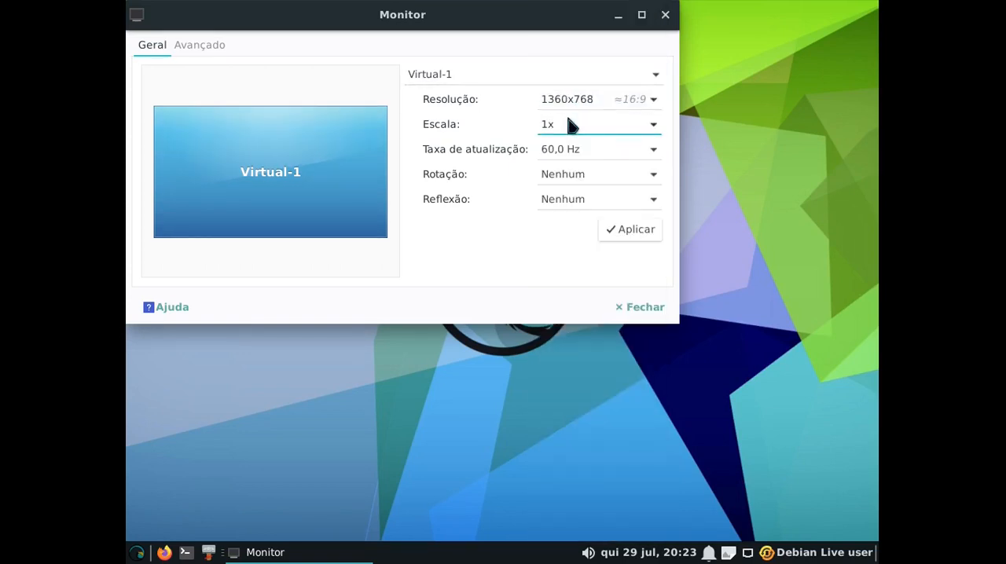
pyautogui.click(575, 99)
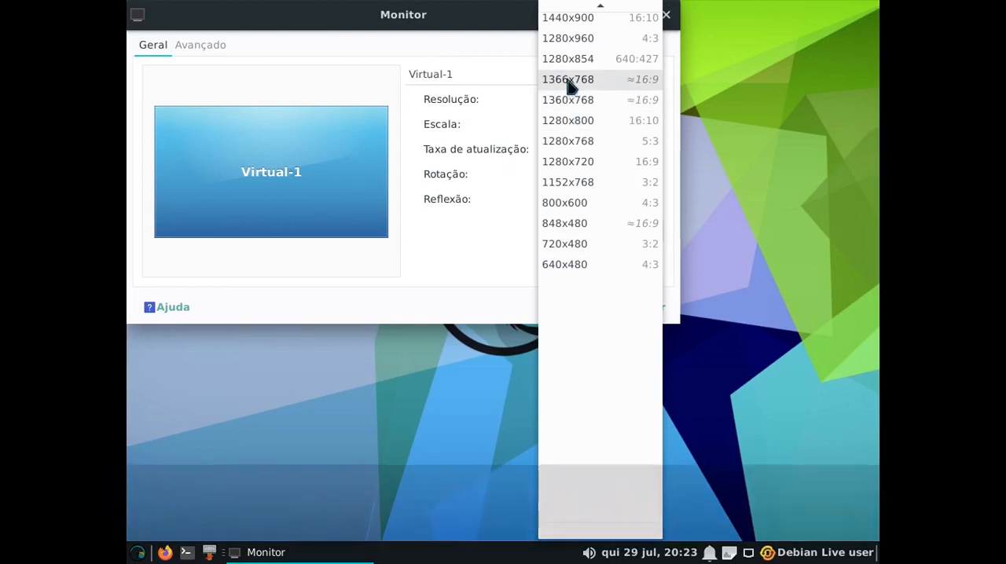
pyautogui.click(568, 84)
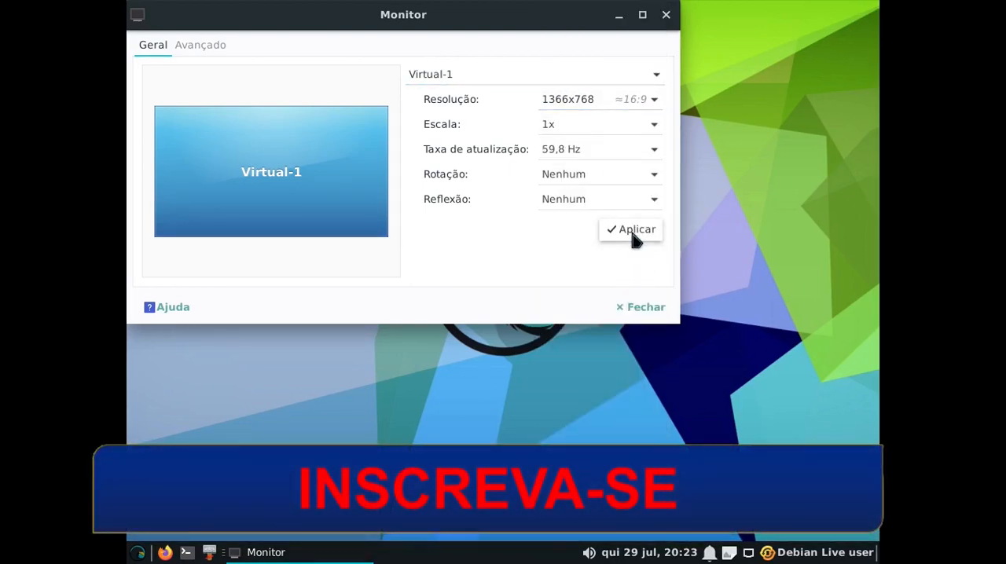
pyautogui.click(634, 231)
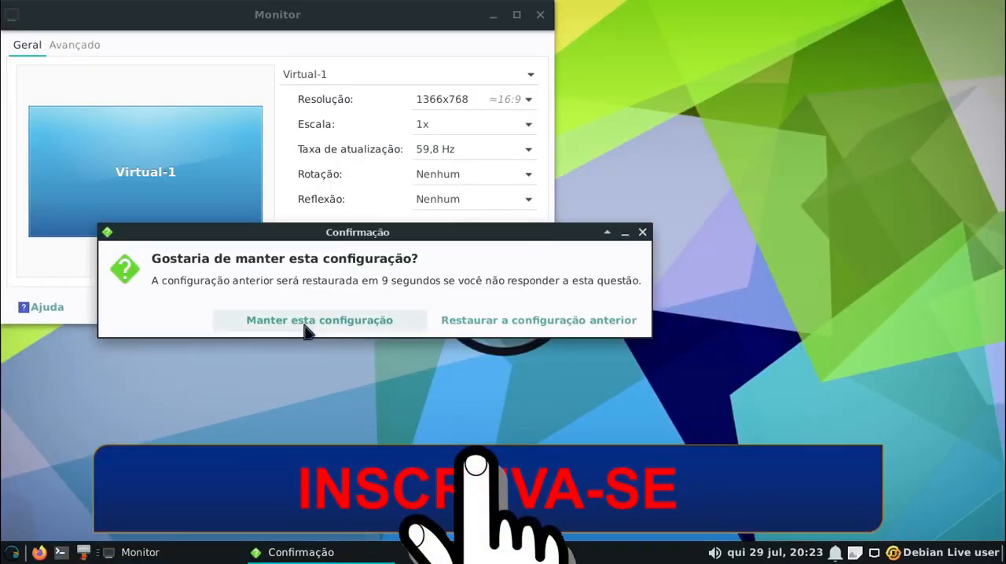
pyautogui.click(308, 324)
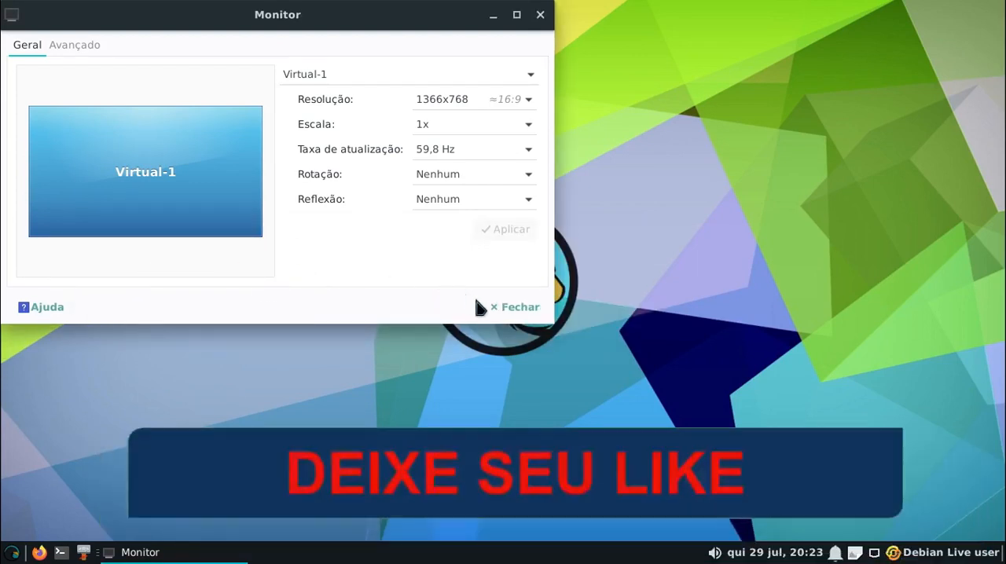
pyautogui.click(515, 308)
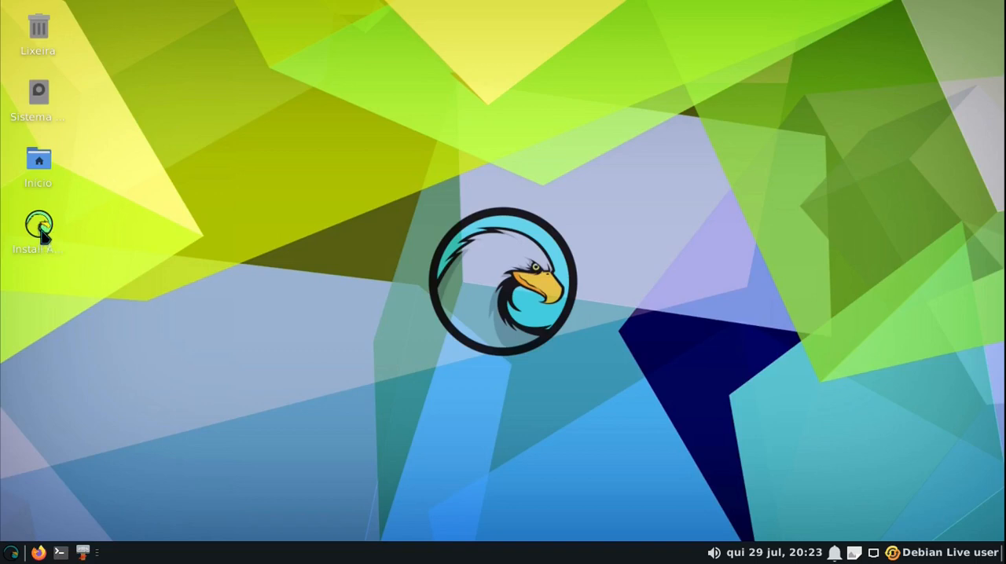
# Start the Amarok installer with português (Brasil) as its language, and set the time zone to America/Sao_Paulo on the location map
pyautogui.moveTo(43, 234)
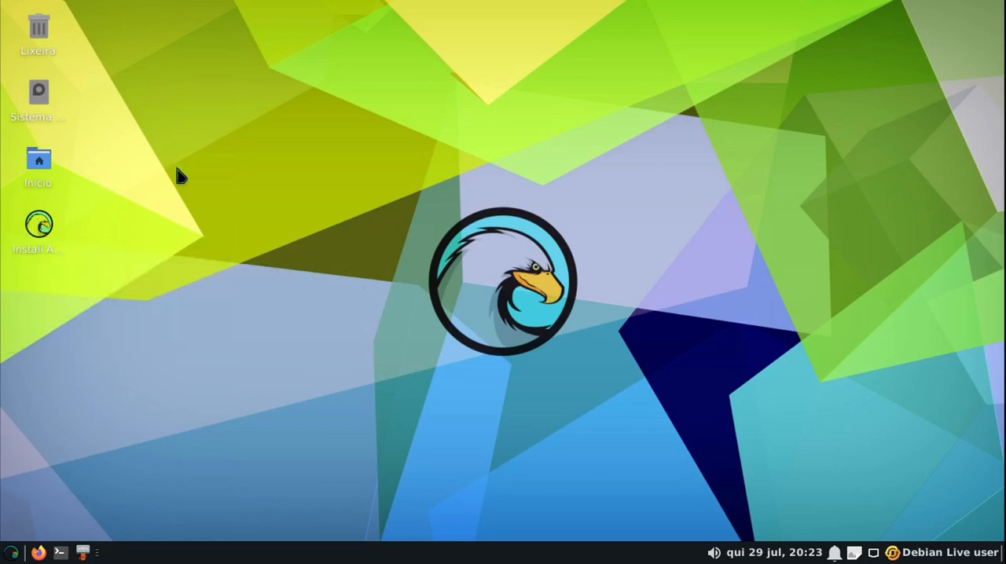
pyautogui.doubleClick(39, 226)
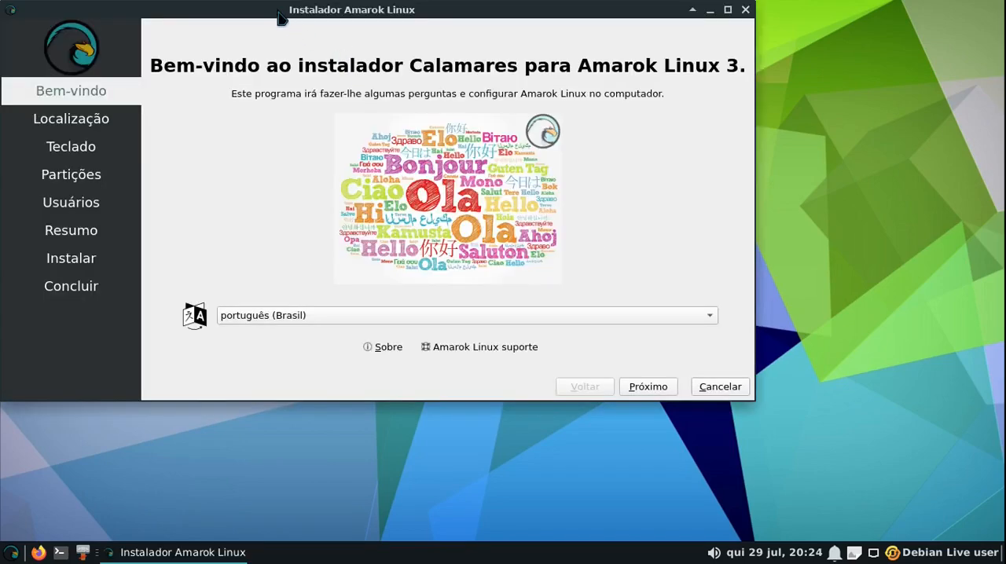
pyautogui.moveTo(284, 11); pyautogui.dragTo(392, 80)
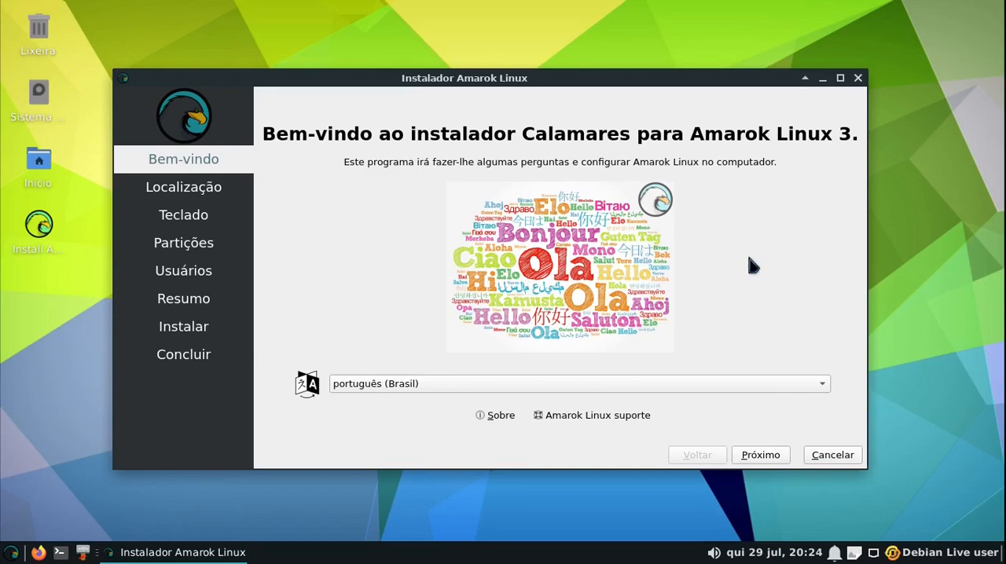
pyautogui.click(762, 460)
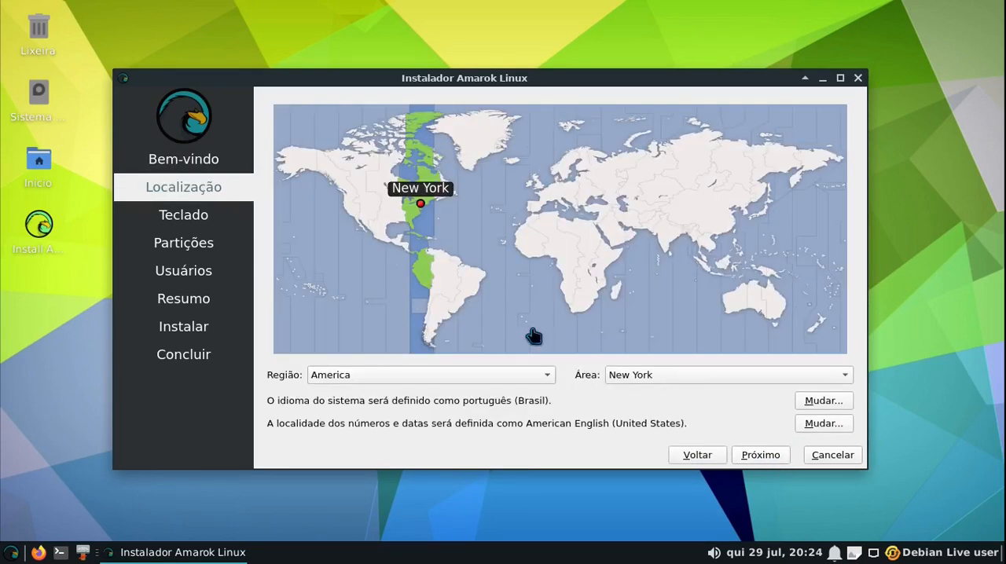
pyautogui.click(468, 298)
pyautogui.click(763, 458)
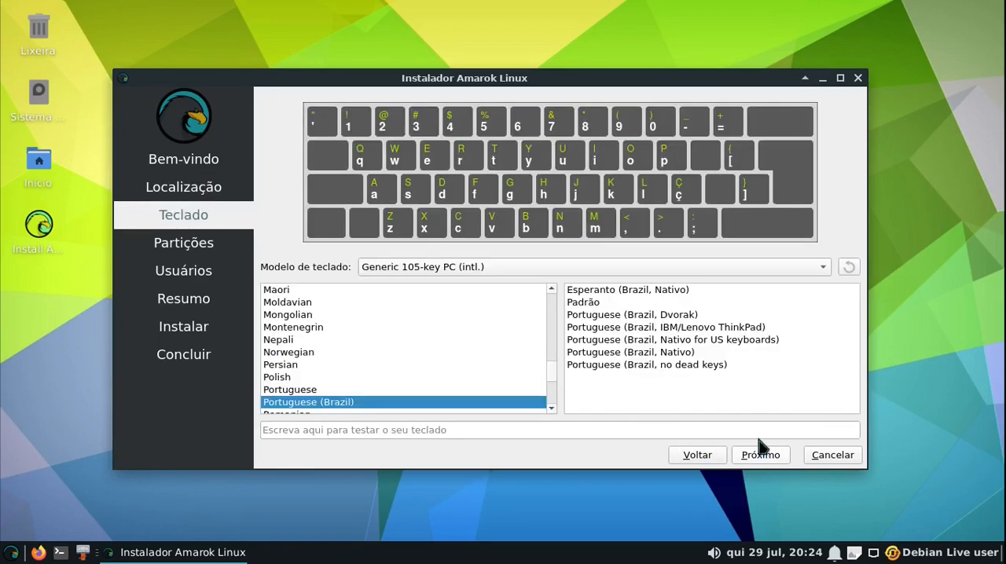
# Test the Portuguese (Brazil) keyboard layout with ç, and choose to erase the whole QEMU HARDDISK (/dev/sda) for the installation
pyautogui.click(469, 433)
pyautogui.write('ç')
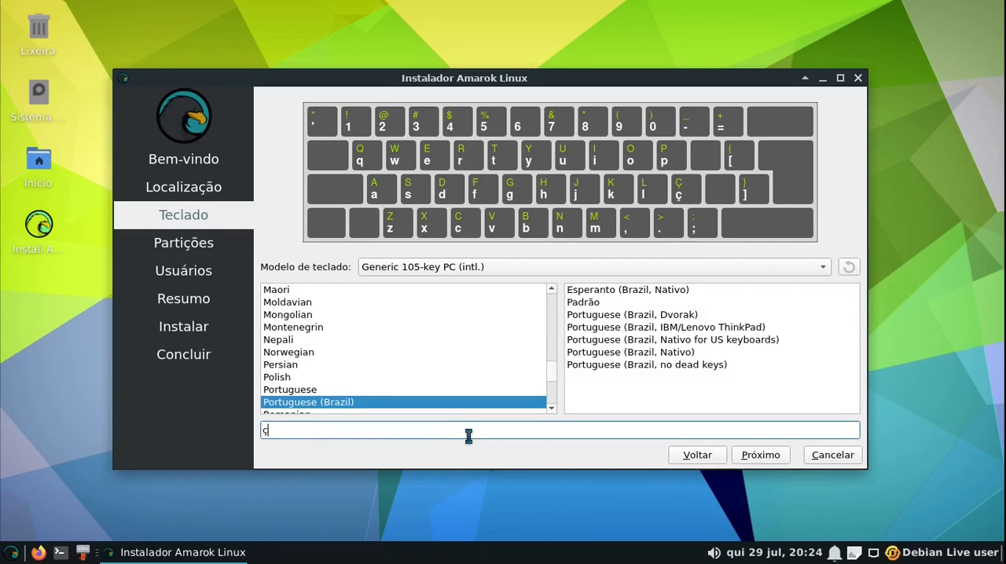
pyautogui.click(769, 456)
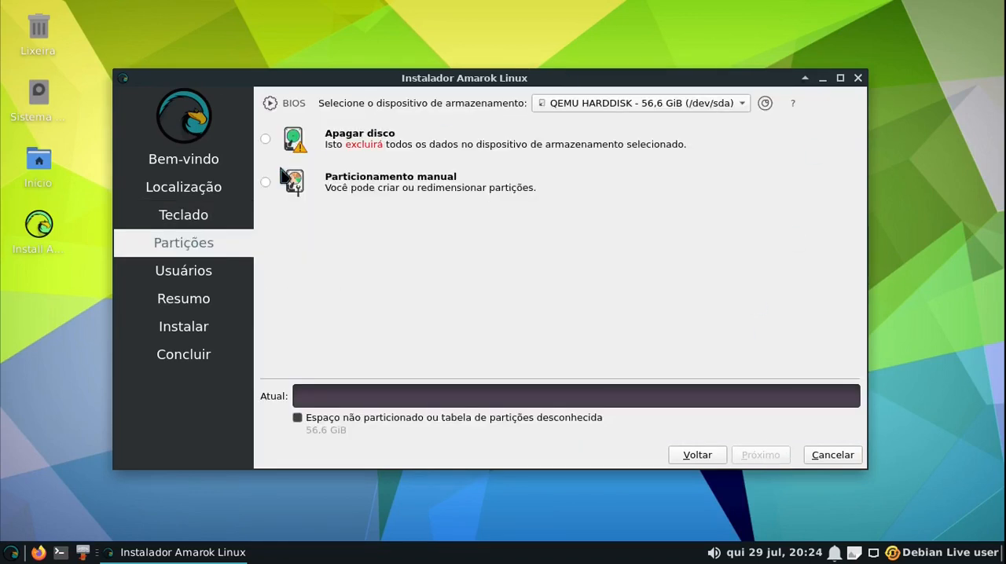
pyautogui.click(266, 139)
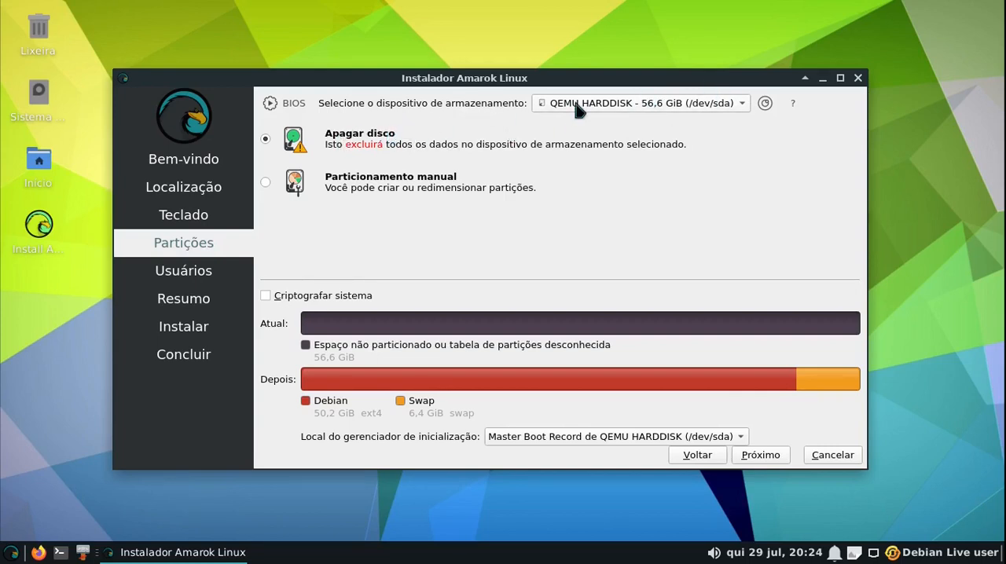
pyautogui.click(758, 460)
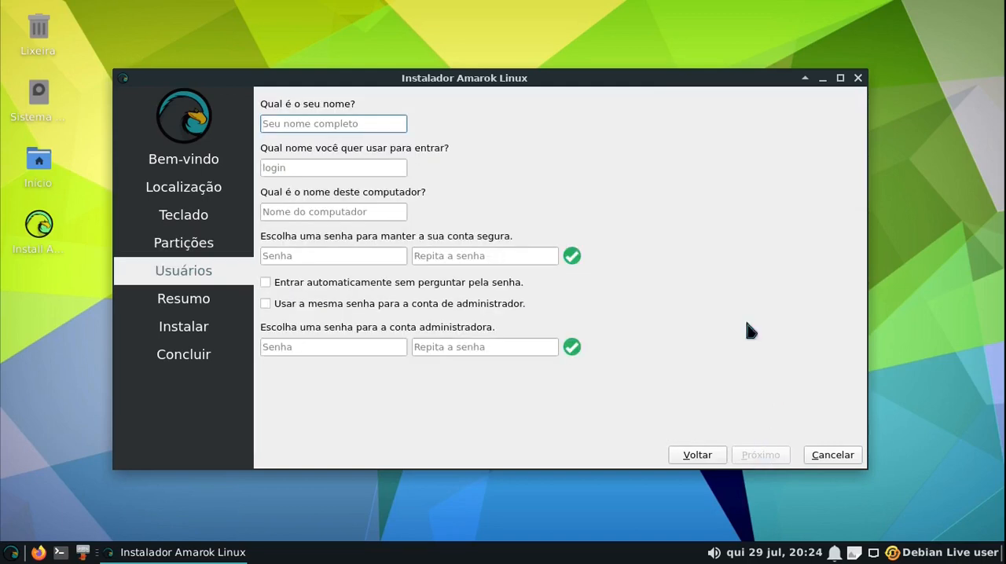
# Fill in the user's name, shorten the computer name to match the login, set the account password and enable automatic login
pyautogui.write('tico')
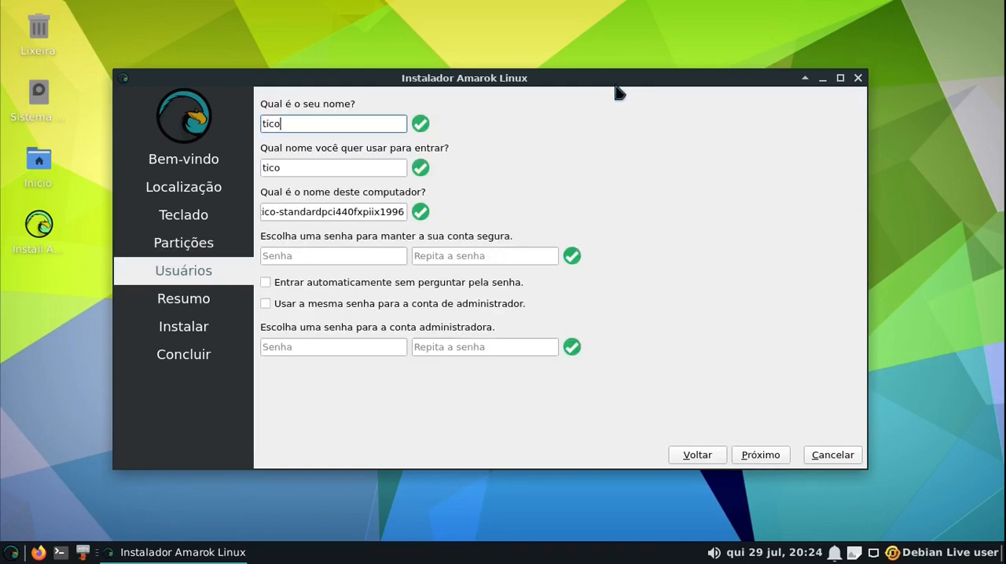
pyautogui.click(279, 212)
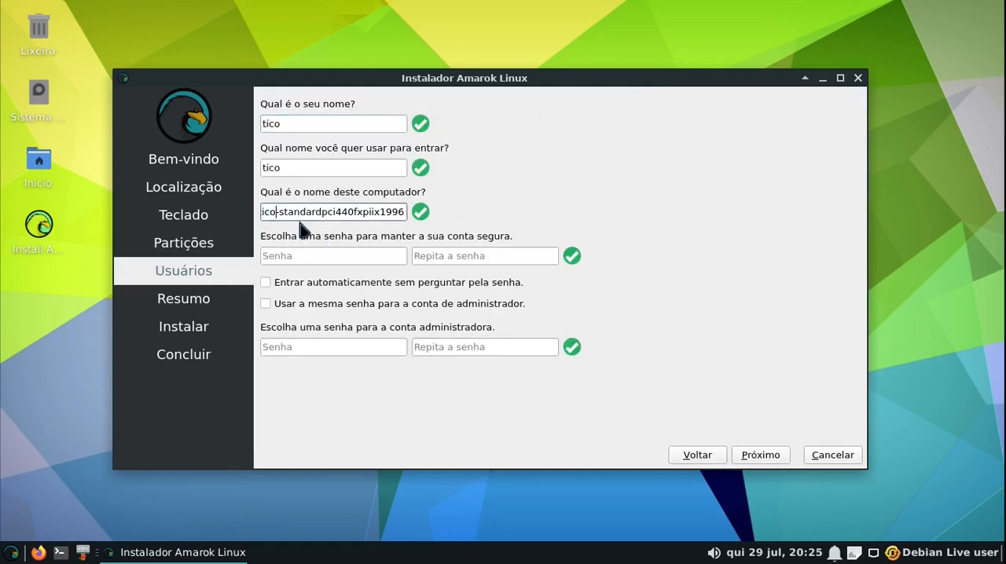
pyautogui.press('BackSpace')
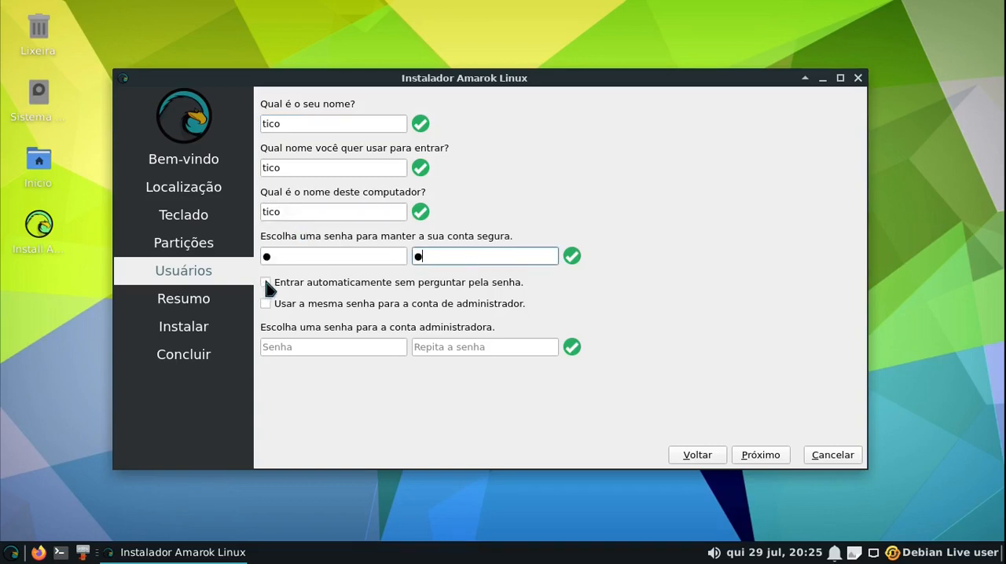
pyautogui.click(265, 283)
# Enter and repeat the administrator account password, and start the installation from the summary
pyautogui.click(359, 348)
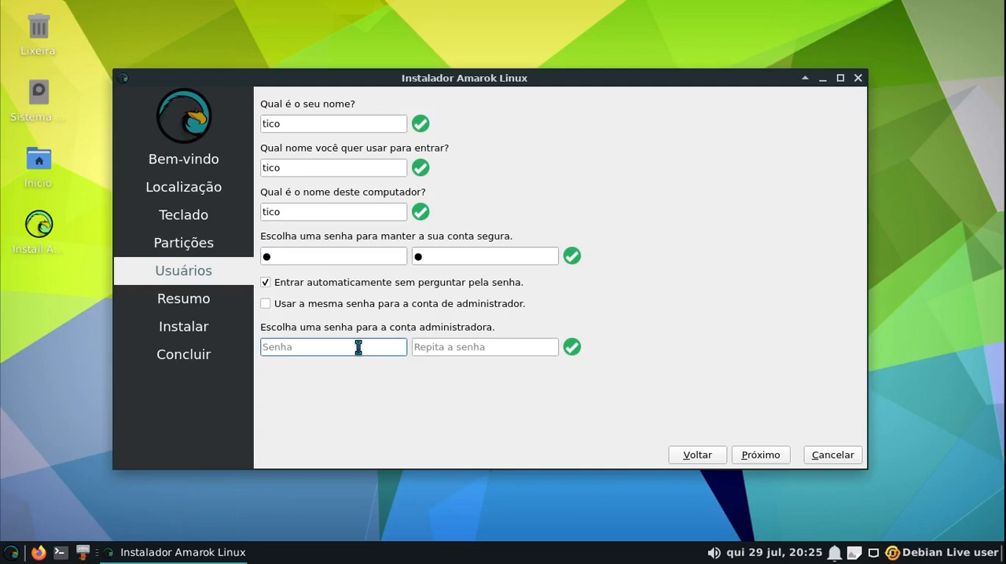
pyautogui.write('123456')
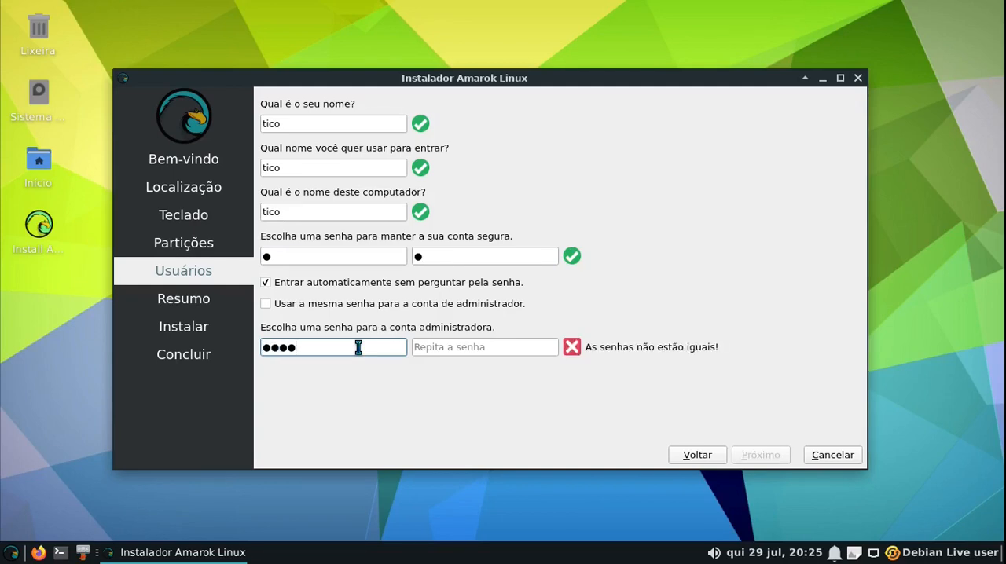
pyautogui.press('Tab')
pyautogui.write('123456')
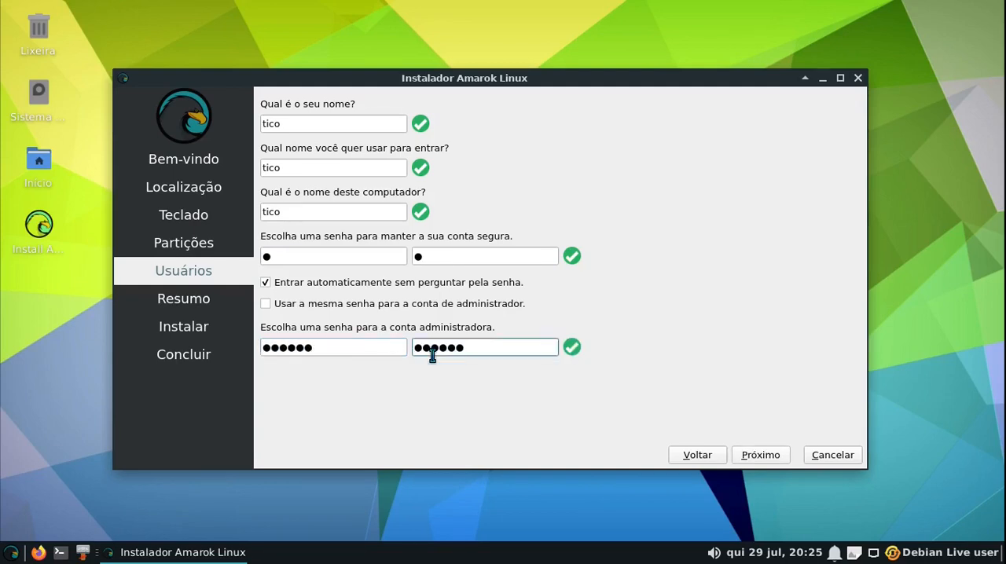
pyautogui.click(761, 456)
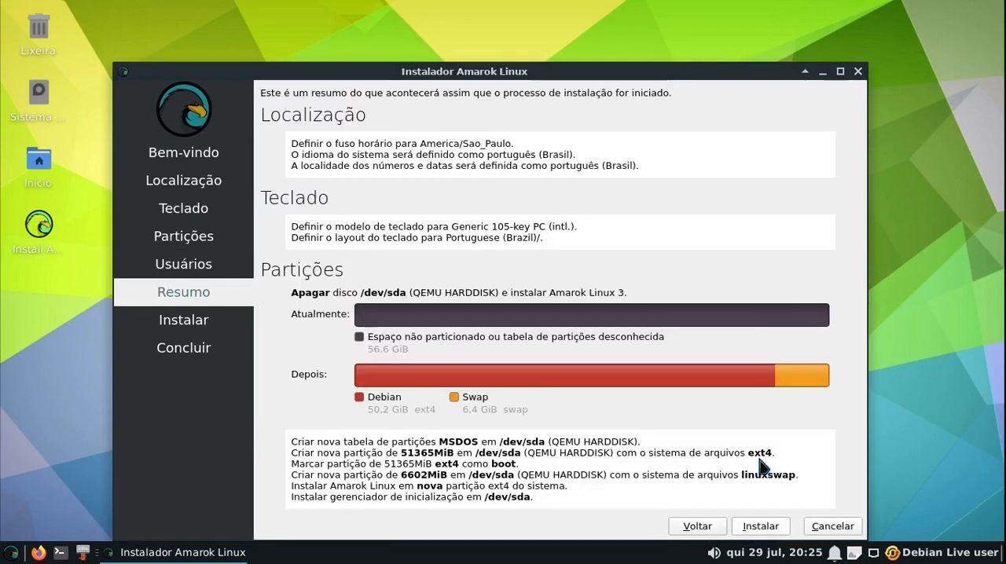
pyautogui.click(756, 525)
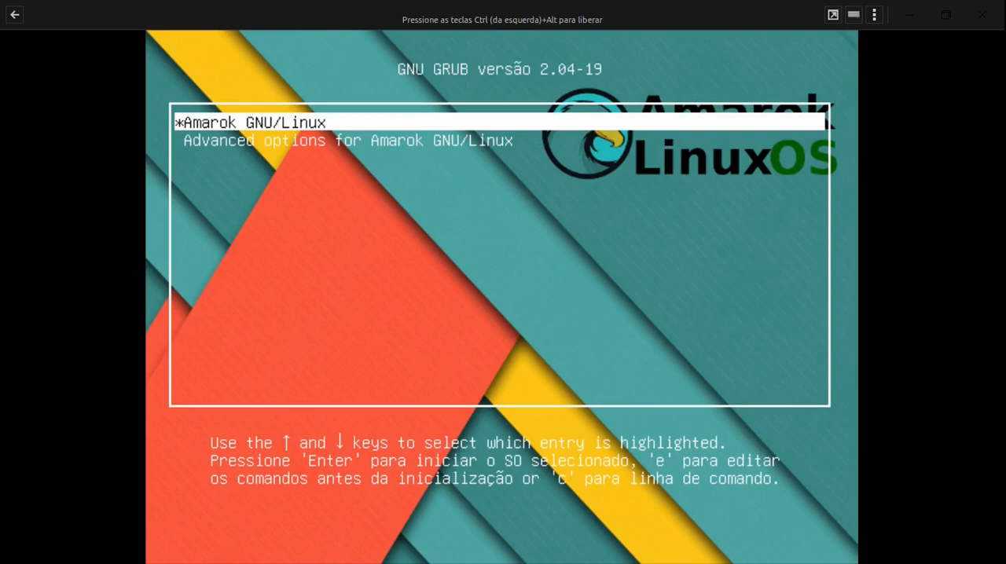
# Boot the installed system with the Amarok GNU/Linux entry of the GRUB menu
pyautogui.press('Return')
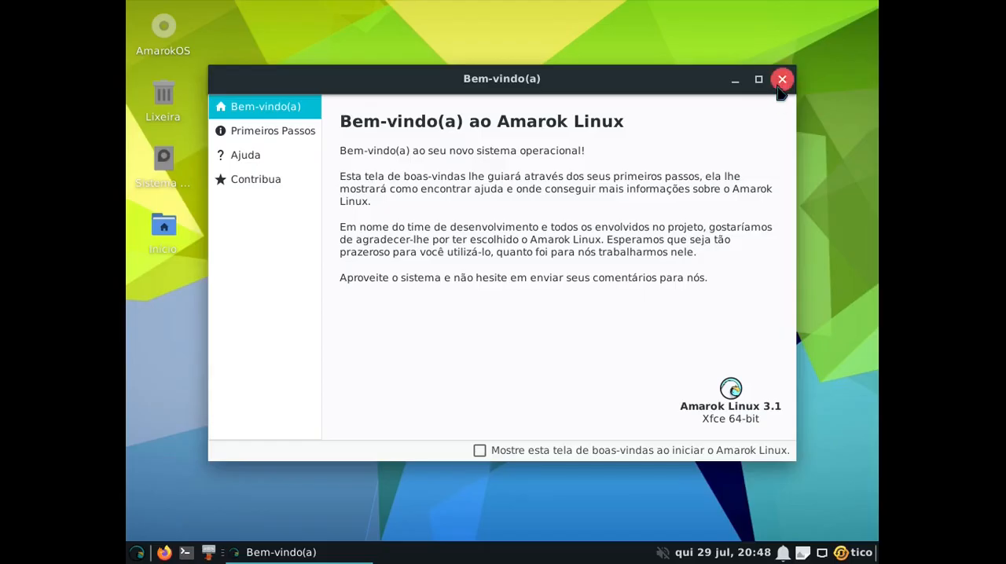
pyautogui.click(782, 79)
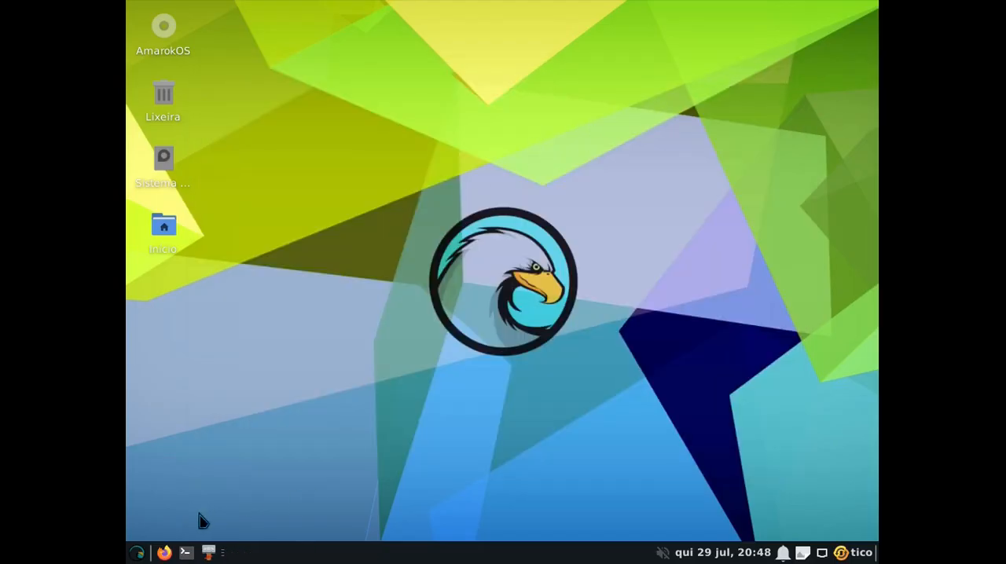
# Open the Monitor settings of the installed system and apply a display resolution of 1366x768
pyautogui.click(140, 552)
pyautogui.click(195, 270)
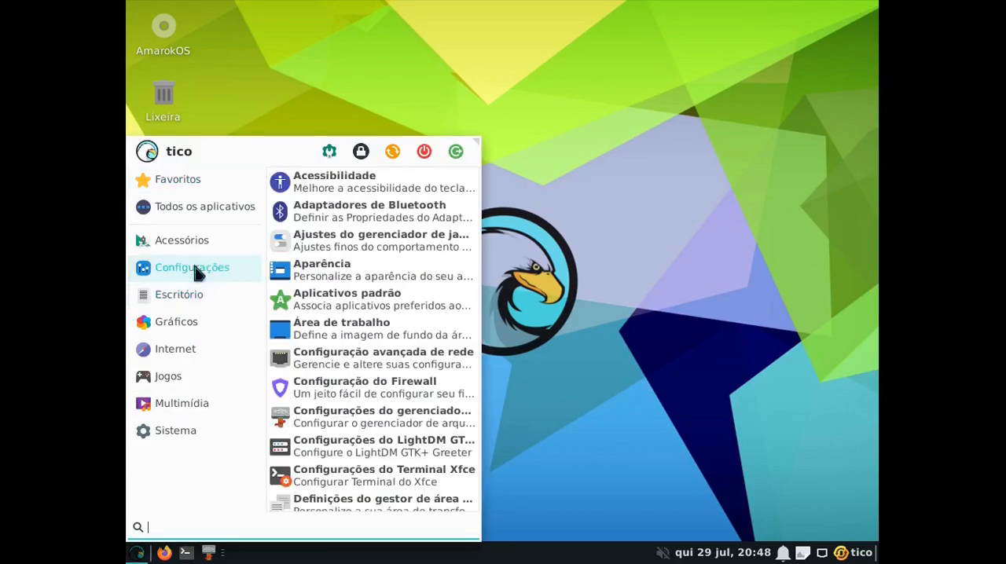
pyautogui.scroll(-5, 389, 274)
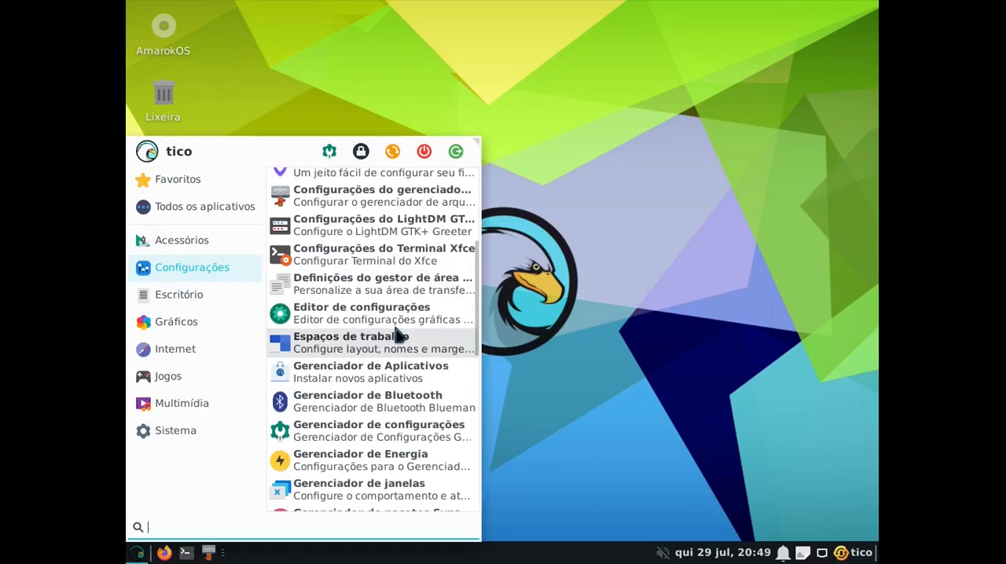
pyautogui.scroll(-3, 397, 335)
pyautogui.click(386, 422)
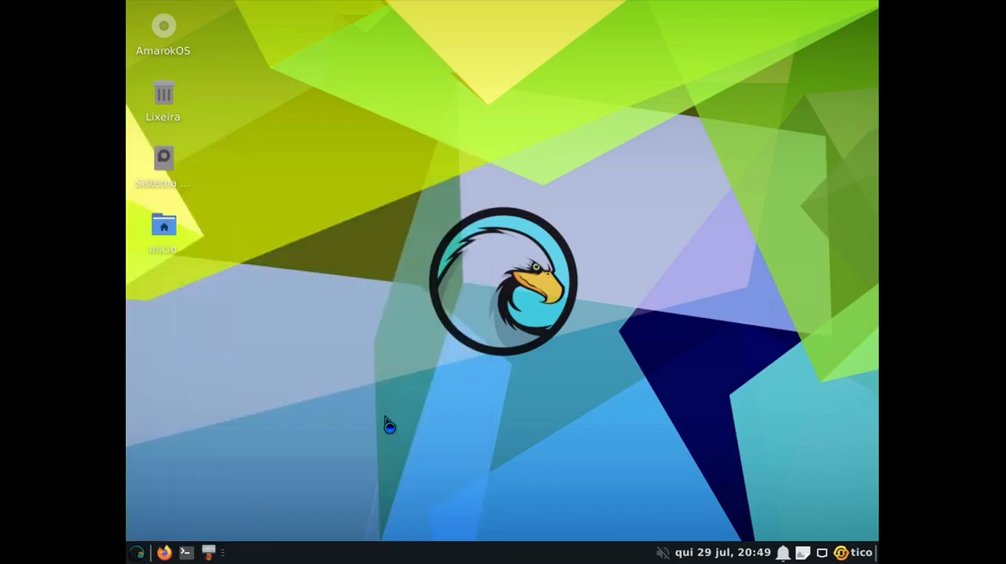
pyautogui.click(595, 100)
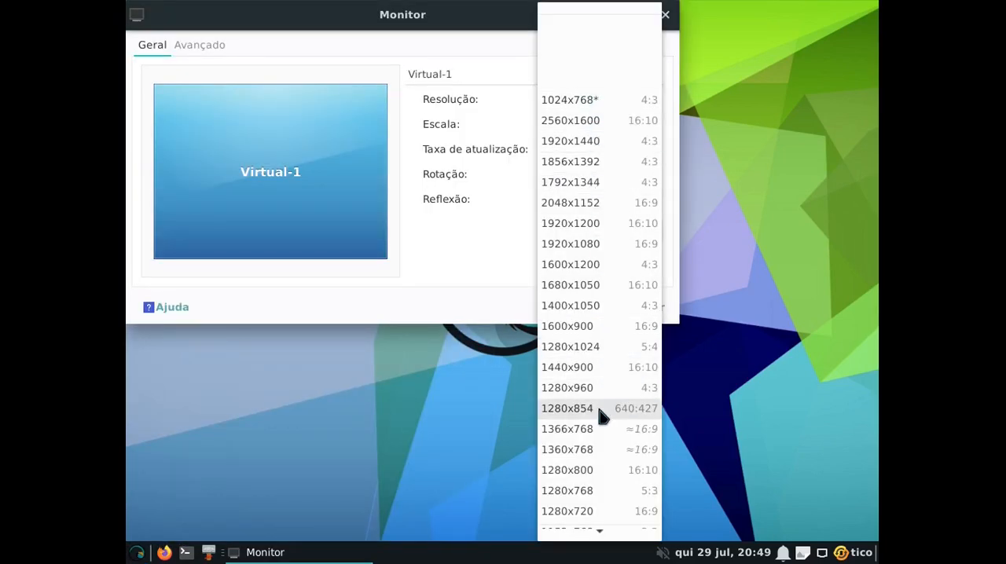
pyautogui.click(567, 430)
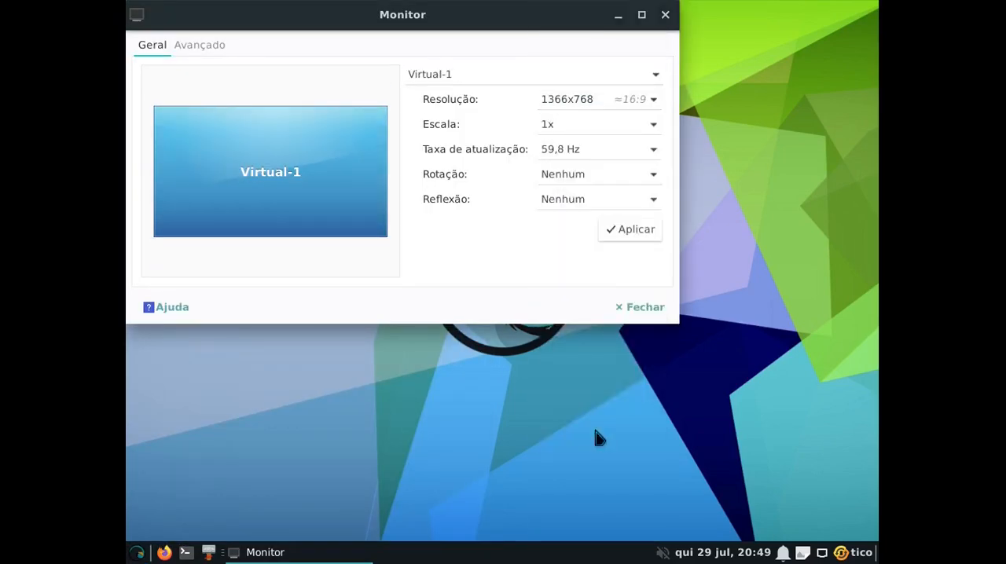
pyautogui.click(636, 233)
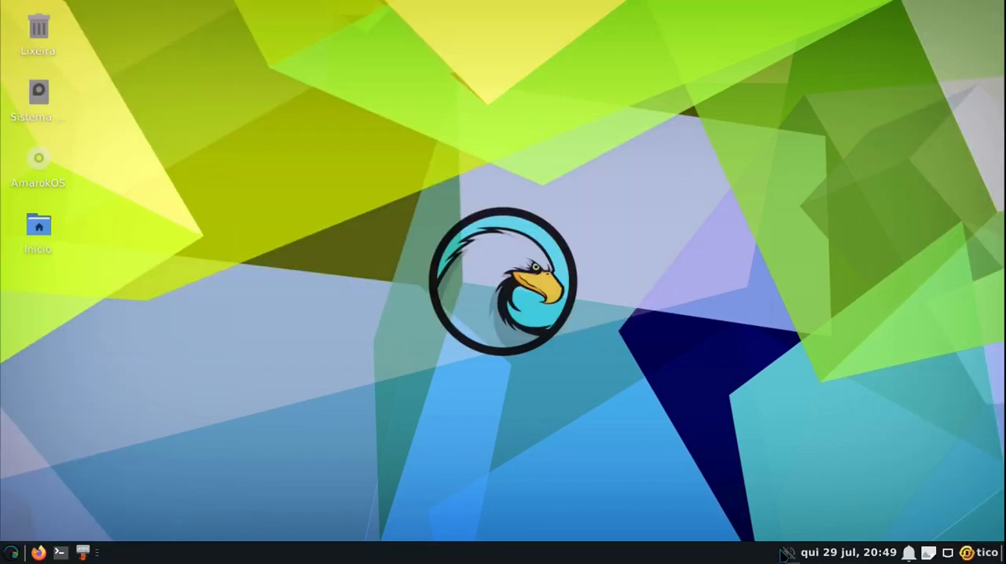
# Raise the microphone and speaker volume levels in the installed system's volume controls
pyautogui.click(789, 554)
pyautogui.moveTo(784, 469); pyautogui.dragTo(913, 461)
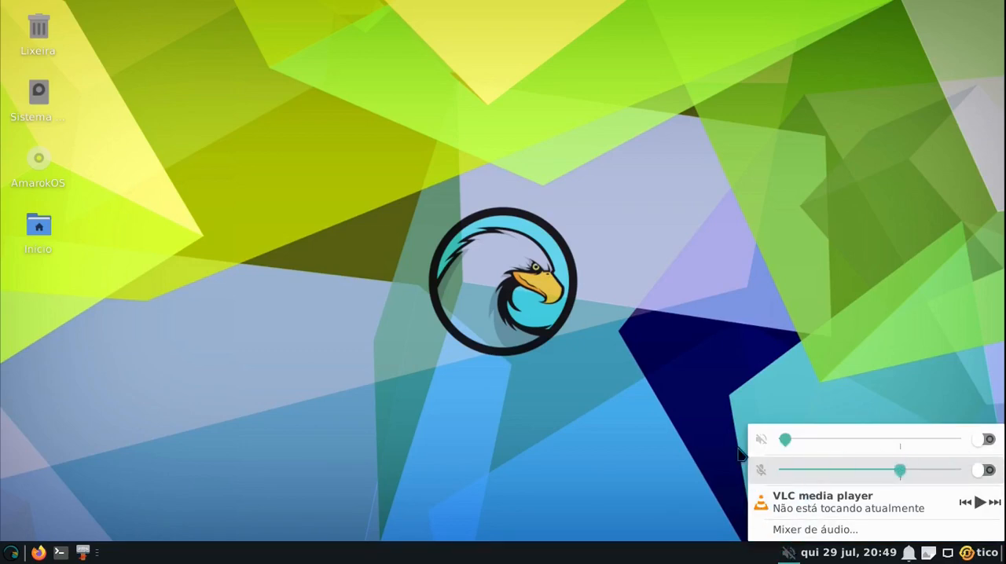
pyautogui.moveTo(787, 440); pyautogui.dragTo(910, 442)
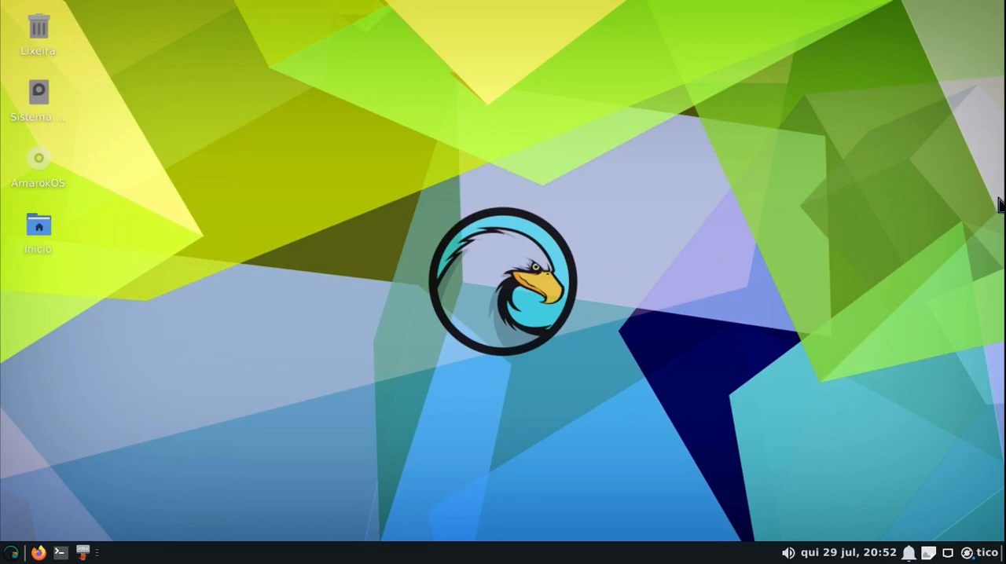
# Install all the available package updates from the Package Update Indicator, authenticating with the account password
pyautogui.rightClick(968, 554)
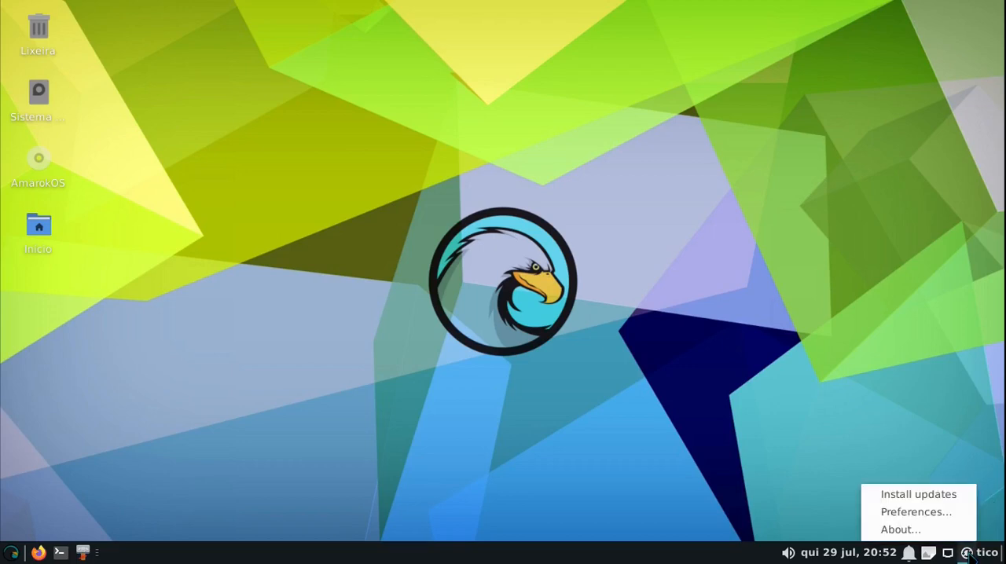
pyautogui.click(936, 503)
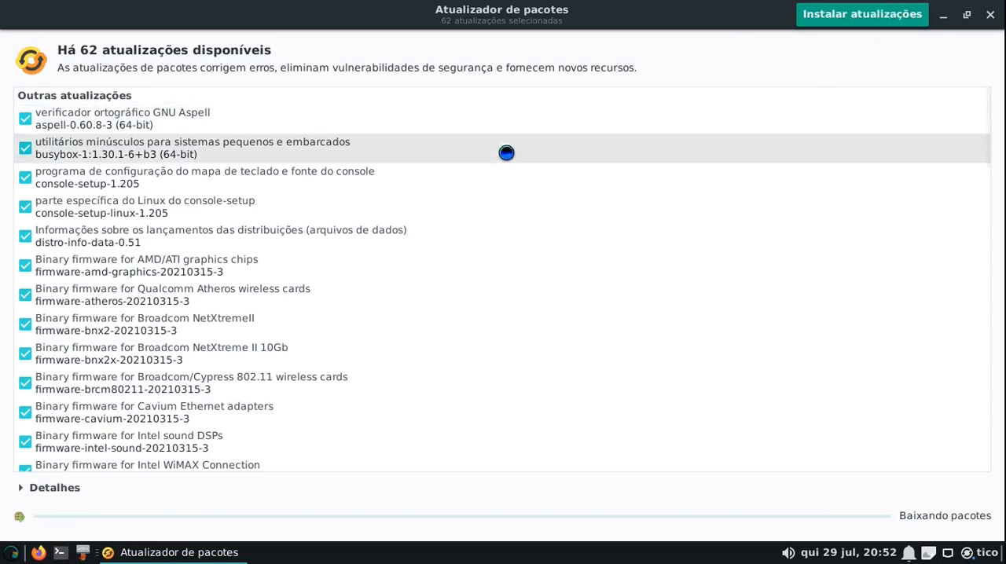
pyautogui.click(851, 21)
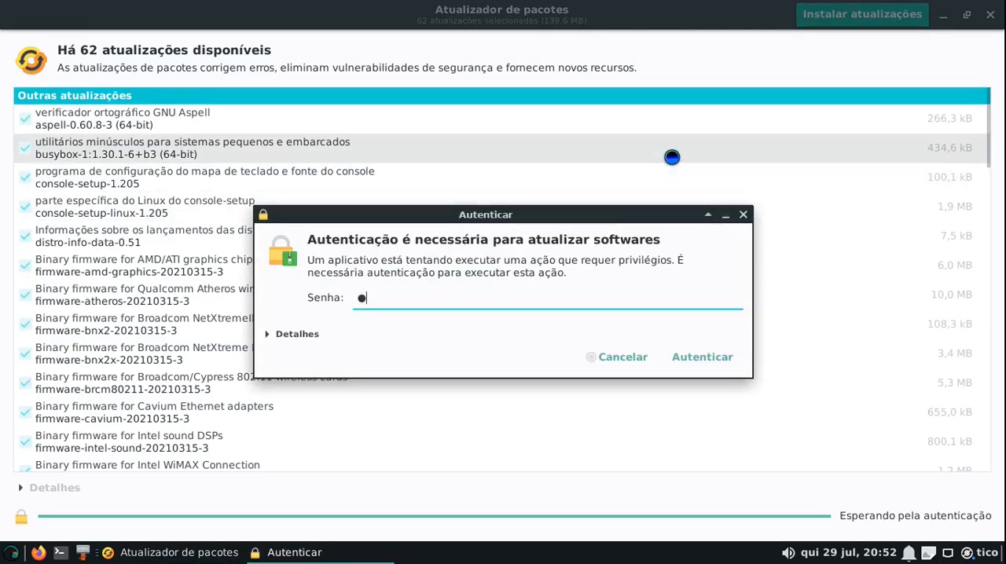
pyautogui.press('Return')
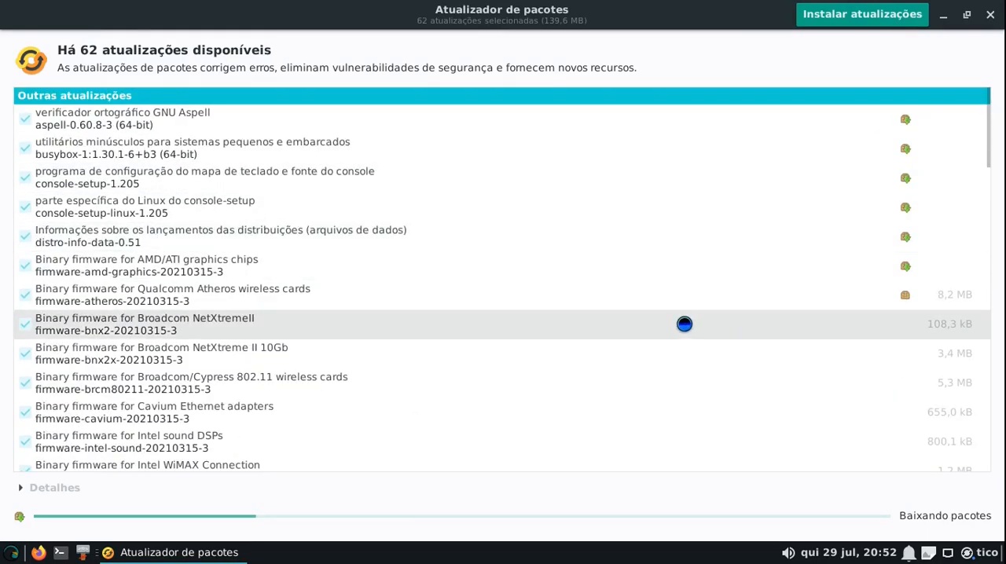
pyautogui.scroll(-5, 684, 323)
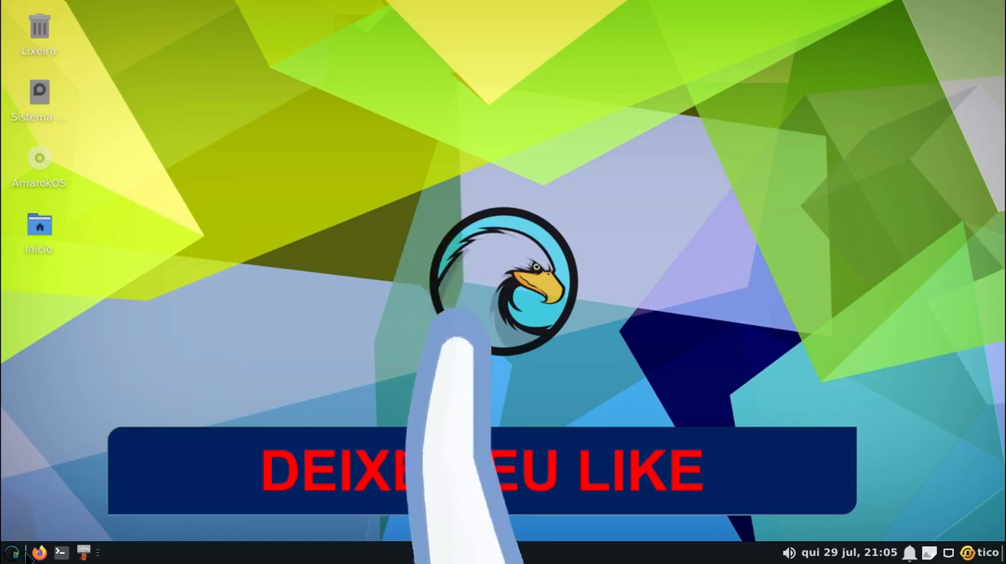
# Examine the applications listed under Acessórios and Configurações in the applications menu
pyautogui.click(14, 553)
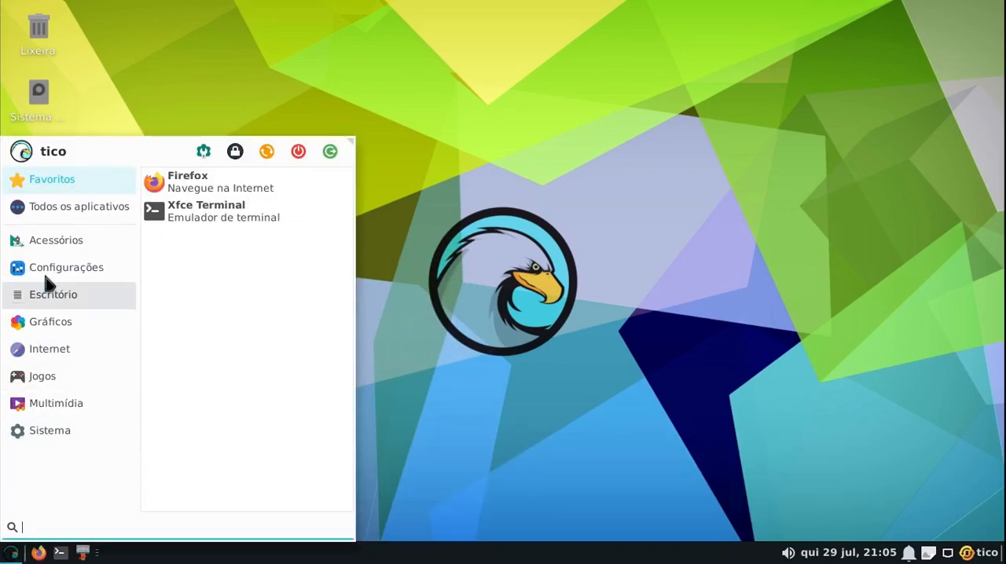
pyautogui.click(49, 244)
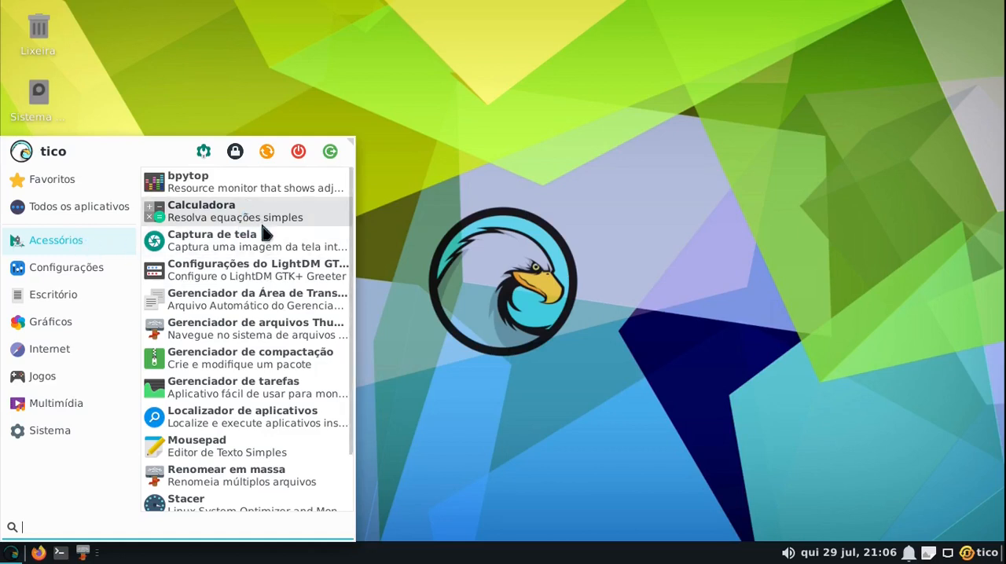
pyautogui.scroll(-2, 260, 222)
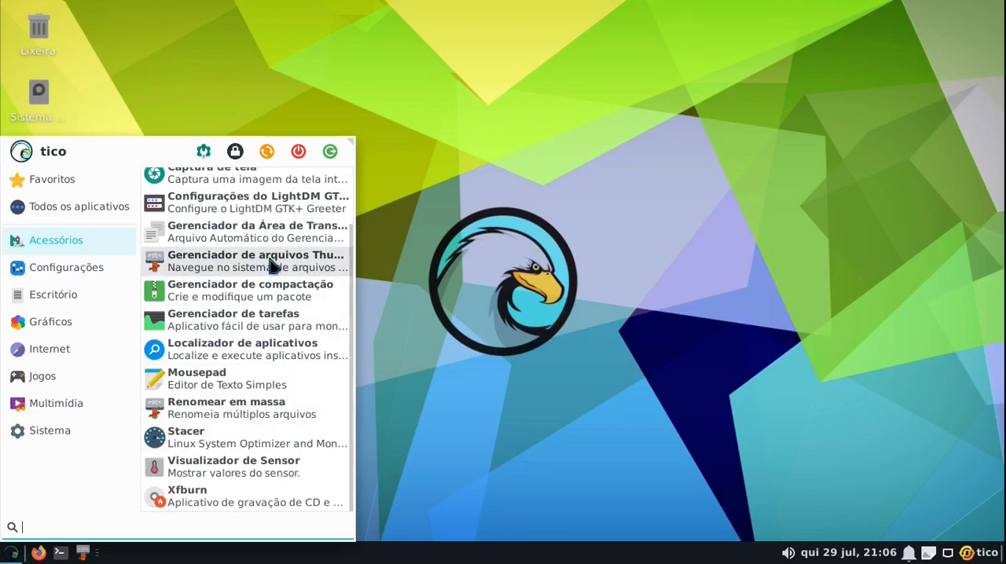
pyautogui.scroll(2, 270, 265)
pyautogui.scroll(-2, 270, 265)
pyautogui.scroll(2, 270, 265)
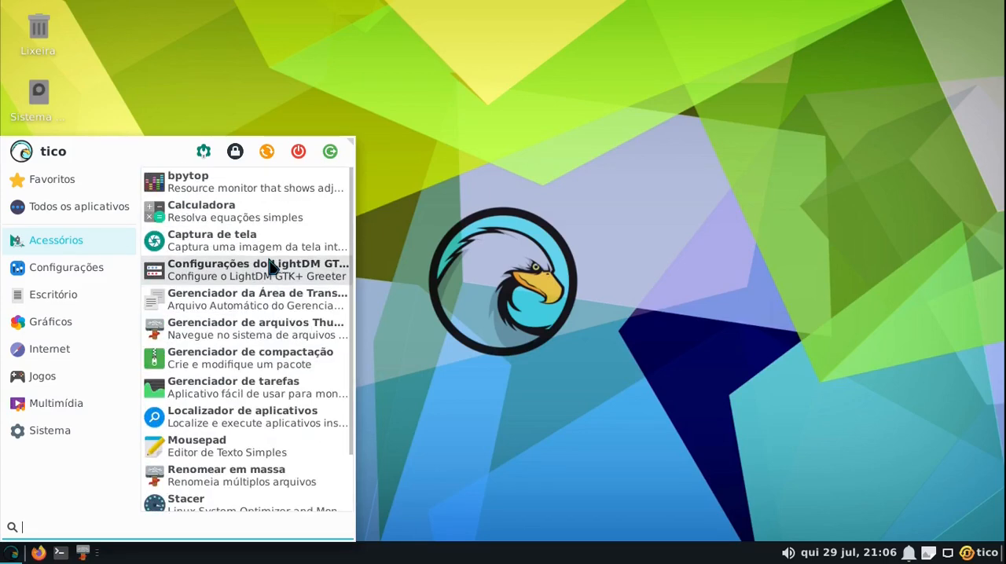
pyautogui.click(44, 267)
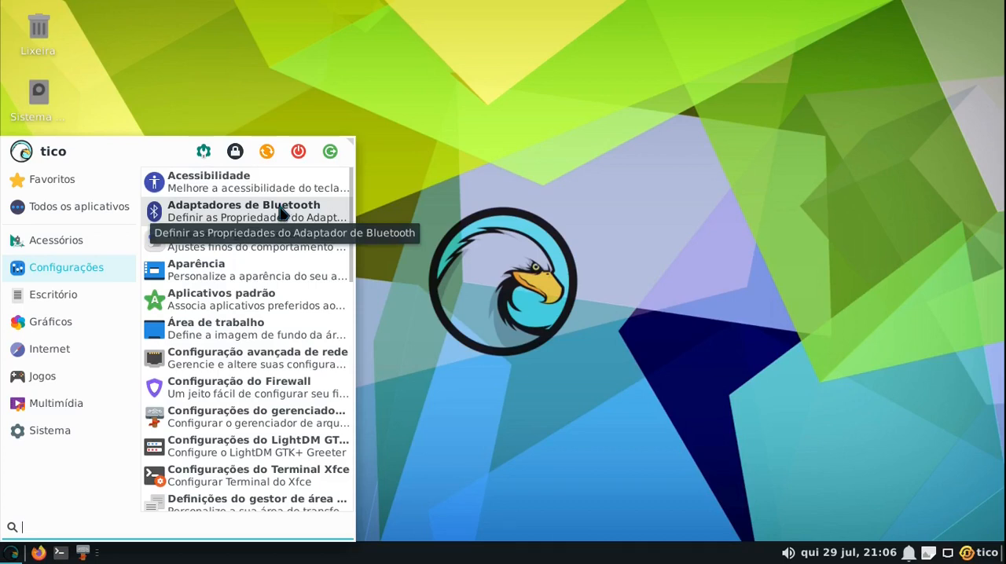
pyautogui.scroll(-5, 281, 214)
# Review the preinstalled programs in the Escritório, Gráficos, Internet, Jogos and Multimídia categories
pyautogui.click(55, 295)
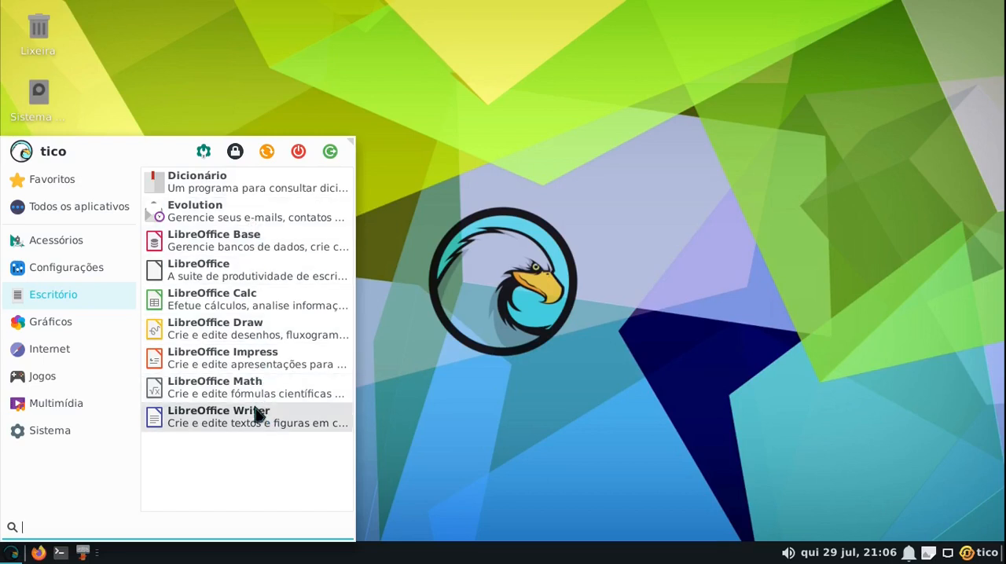
pyautogui.click(55, 323)
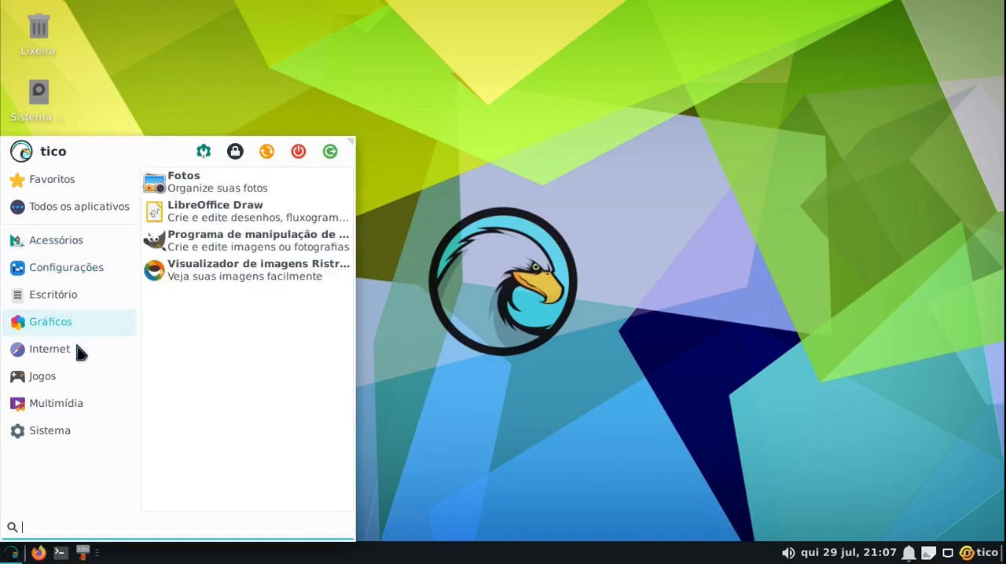
pyautogui.moveTo(78, 351)
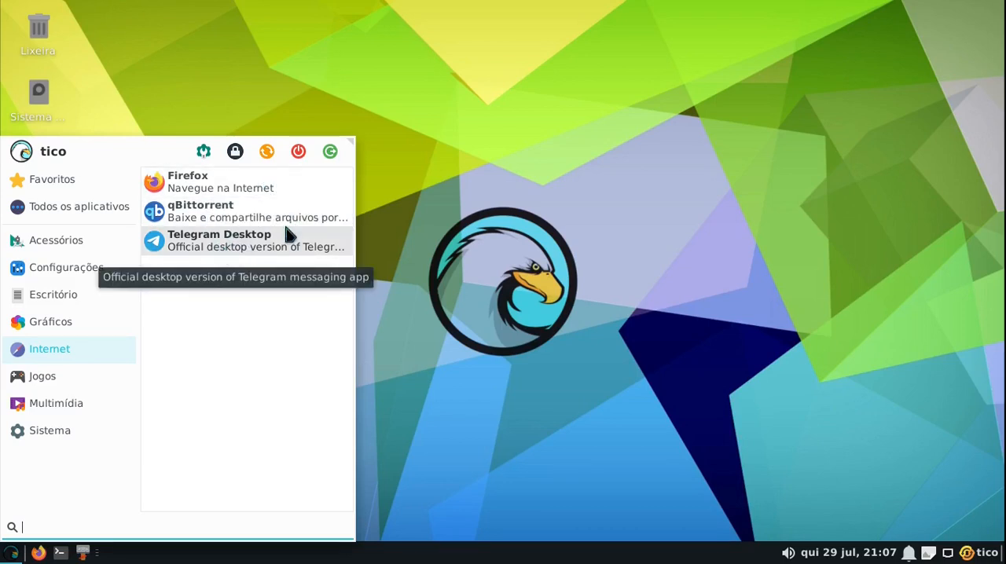
pyautogui.moveTo(58, 373)
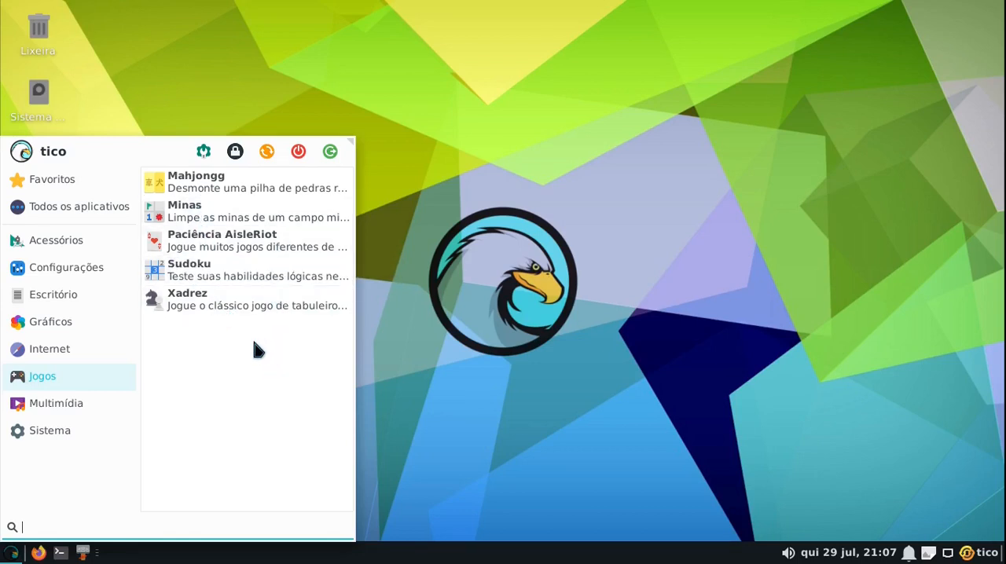
pyautogui.click(77, 403)
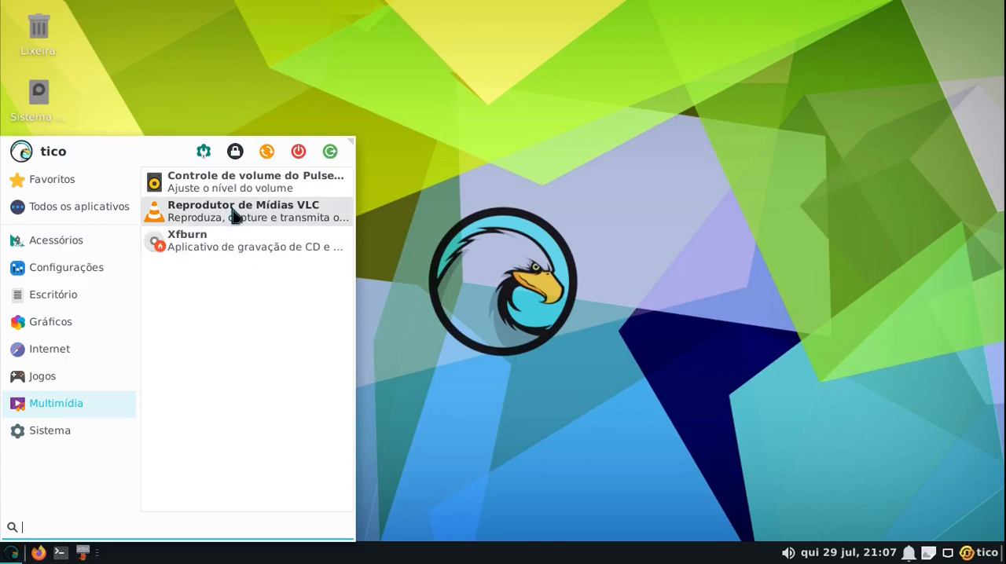
# Look through the full list of tools in the Sistema category, and close the applications menu
pyautogui.click(51, 430)
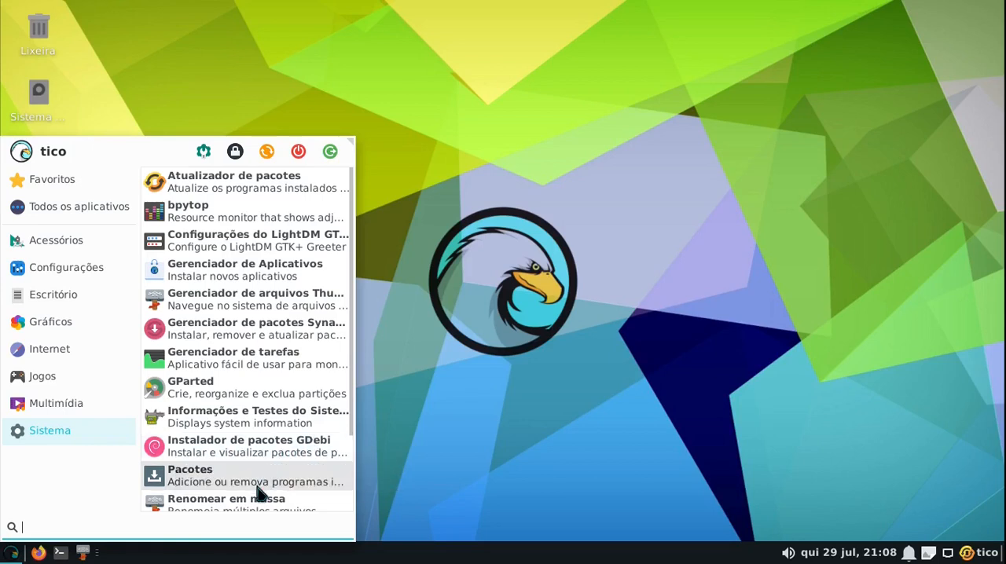
pyautogui.scroll(-1, 263, 343)
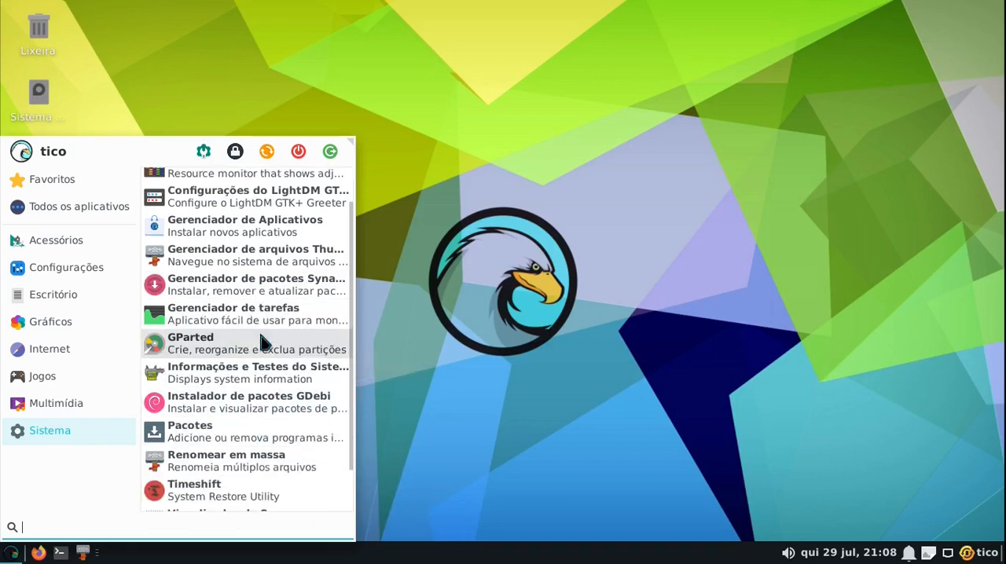
pyautogui.scroll(-1, 263, 343)
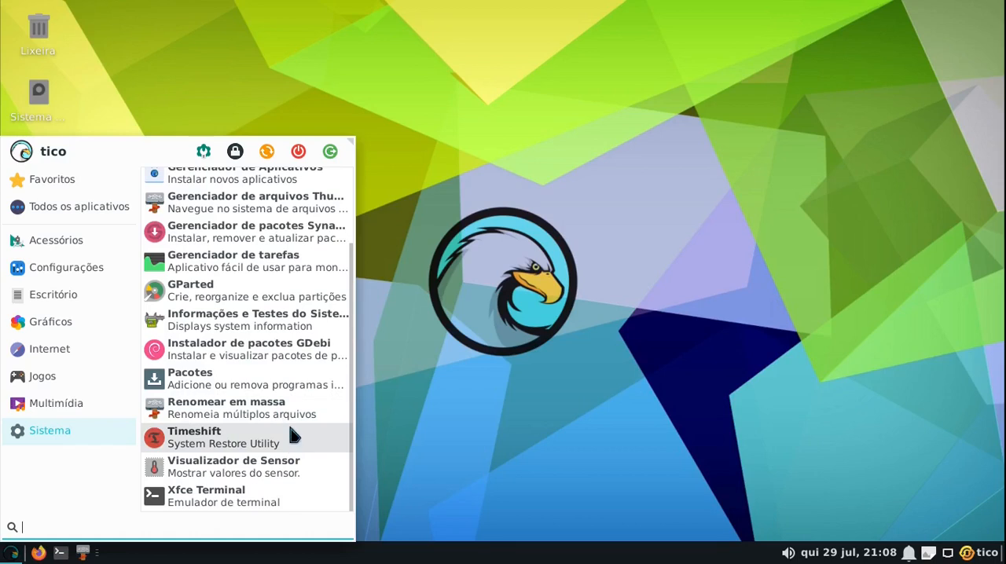
pyautogui.scroll(3, 291, 416)
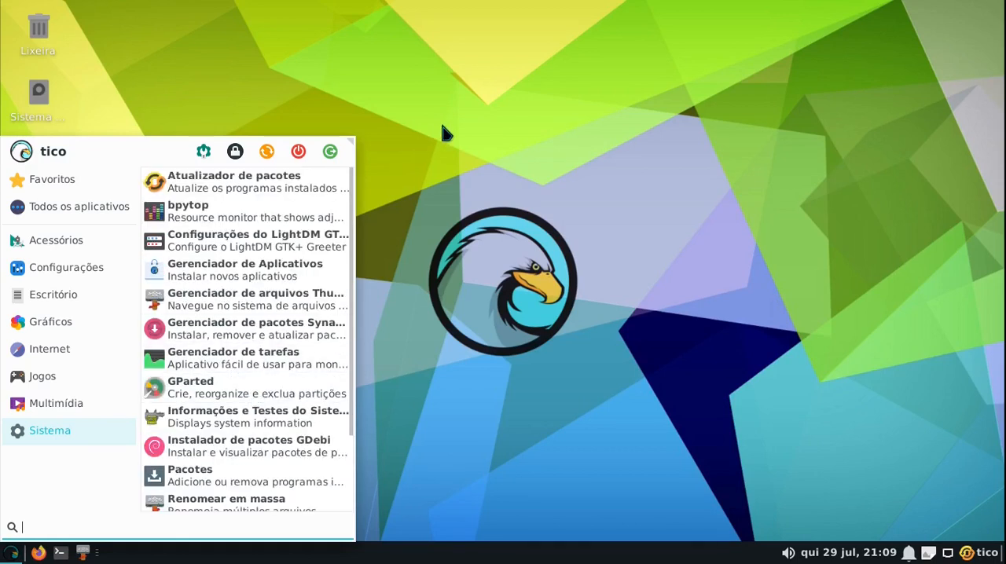
pyautogui.click(445, 130)
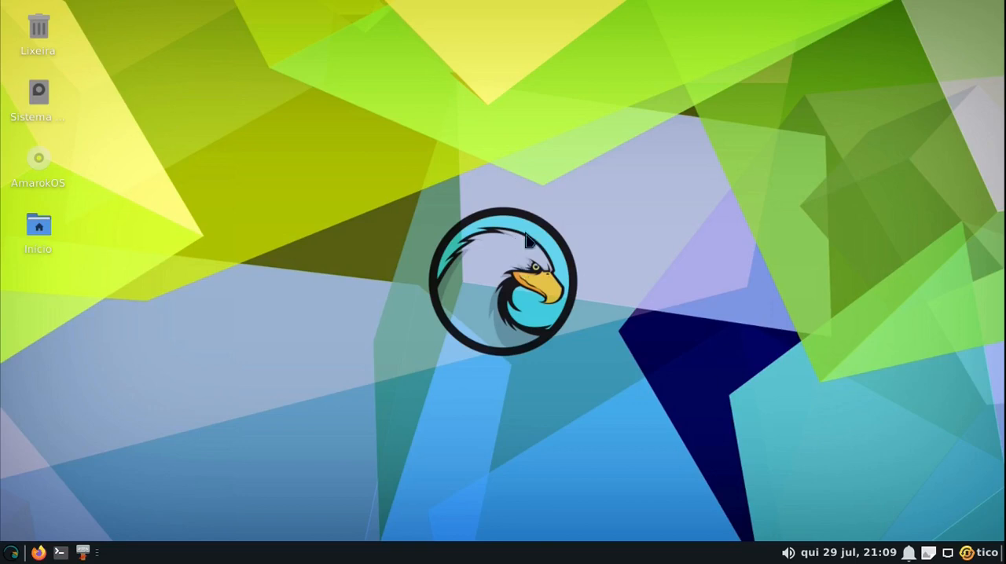
# Open Firefox and keep only a new blank tab, closing the welcome and privacy notice tabs
pyautogui.click(38, 553)
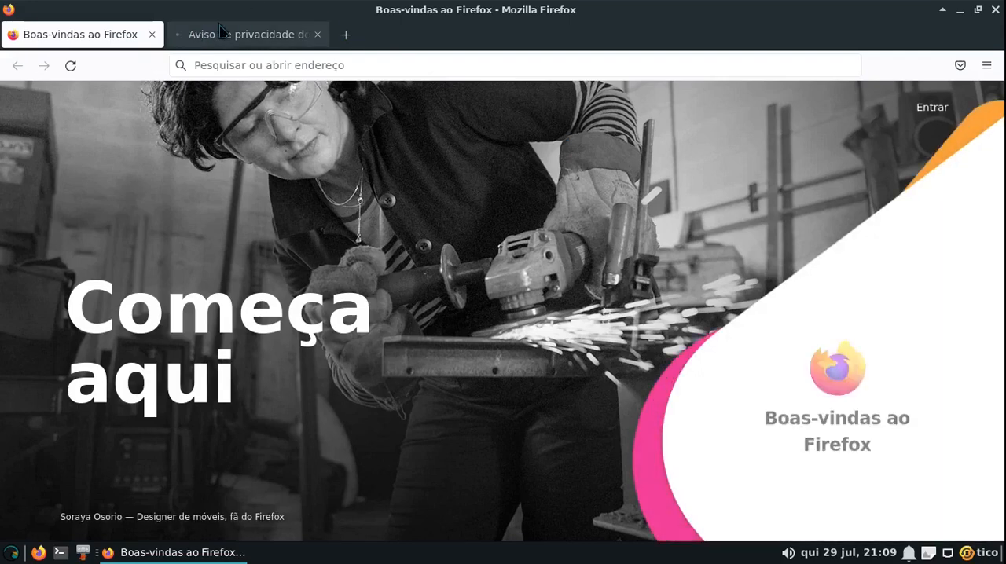
pyautogui.click(343, 36)
pyautogui.click(312, 34)
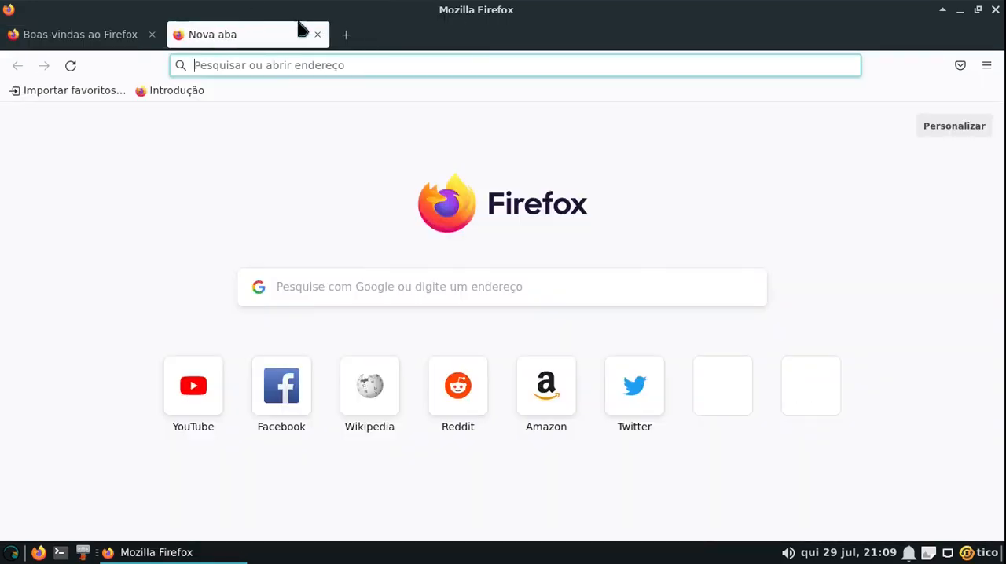
pyautogui.click(151, 35)
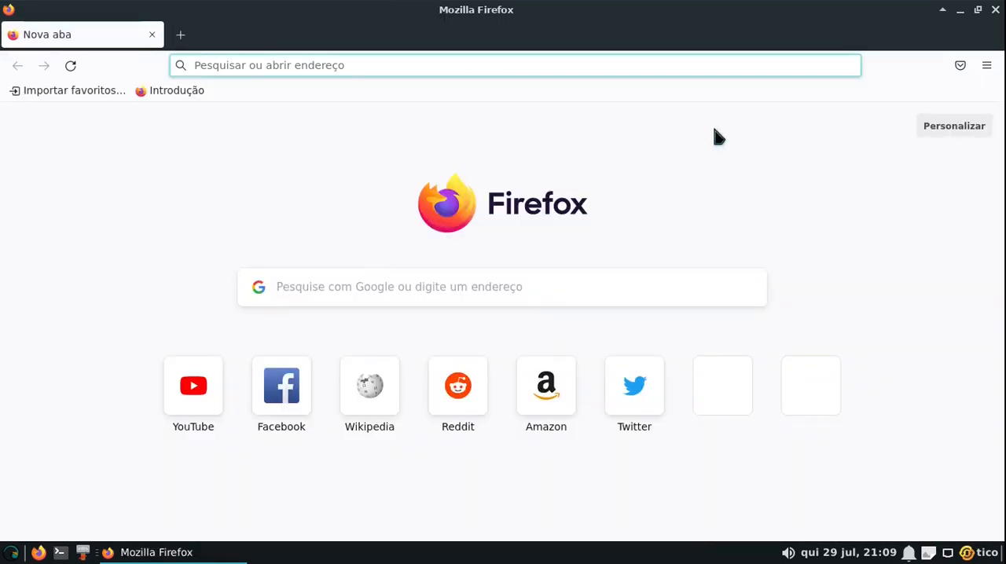
# Search the web for opera and start the Linux browser download from the official Opera site
pyautogui.click(485, 66)
pyautogui.write('opera')
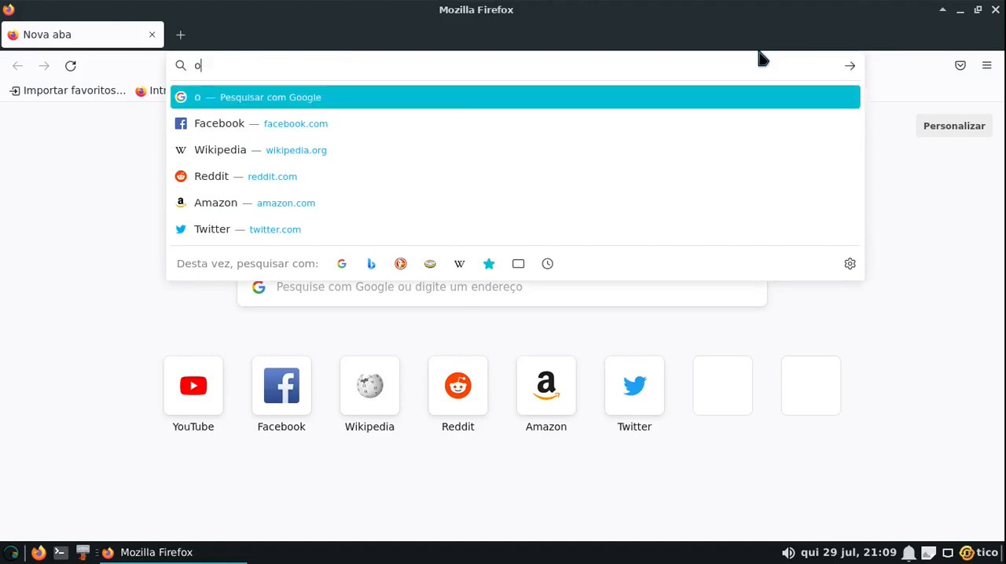
pyautogui.press('Return')
pyautogui.click(236, 250)
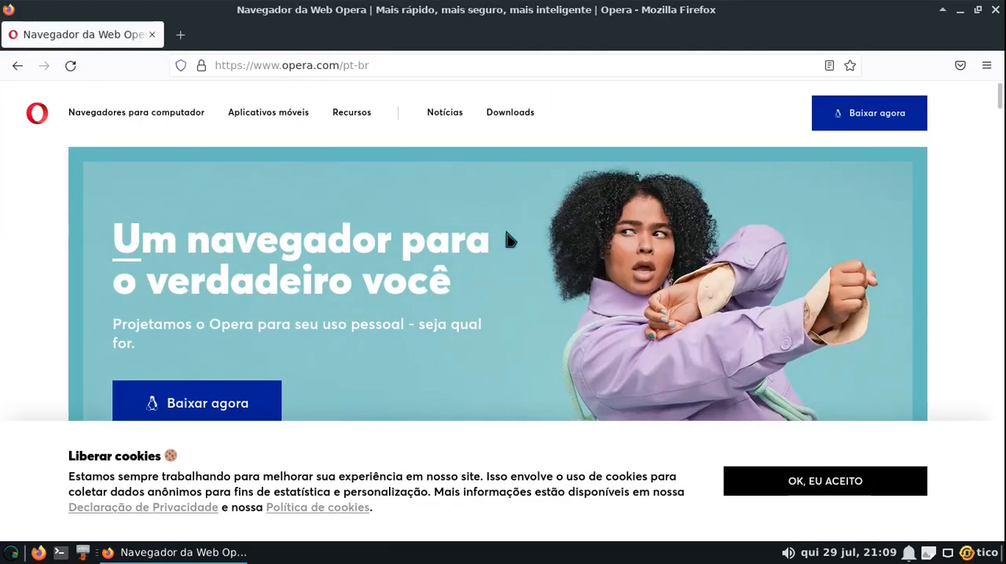
pyautogui.scroll(-3, 490, 264)
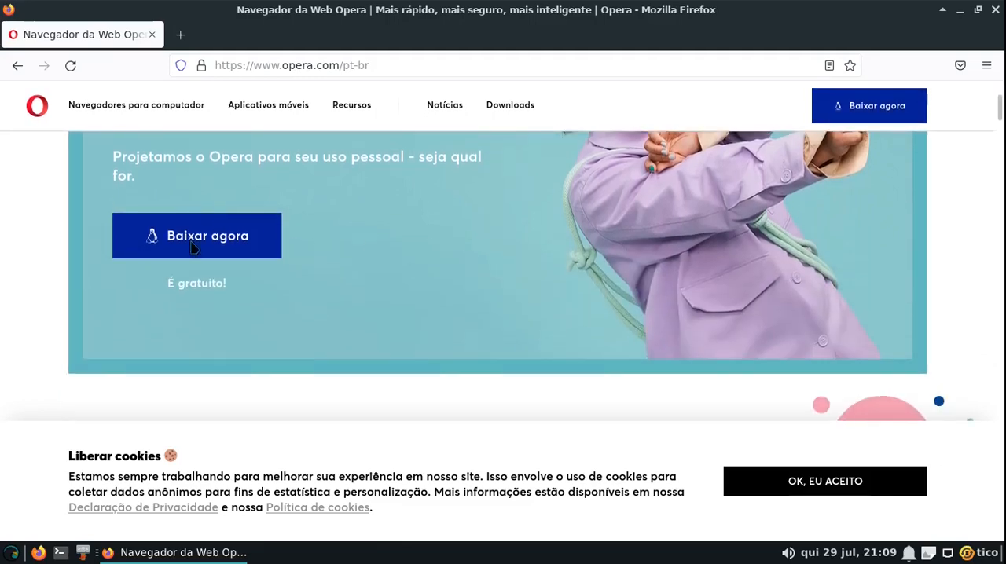
pyautogui.click(203, 239)
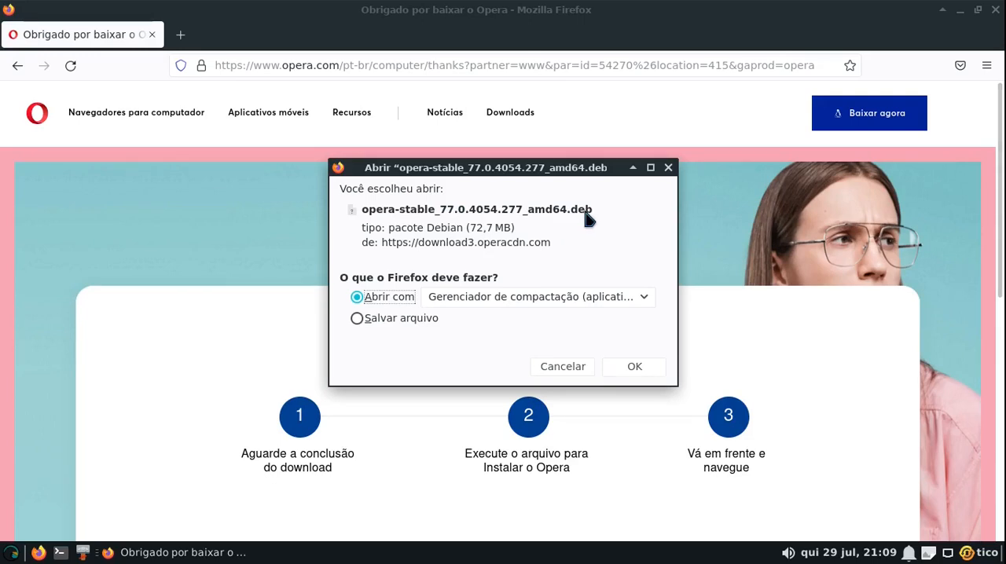
pyautogui.click(542, 293)
pyautogui.click(557, 310)
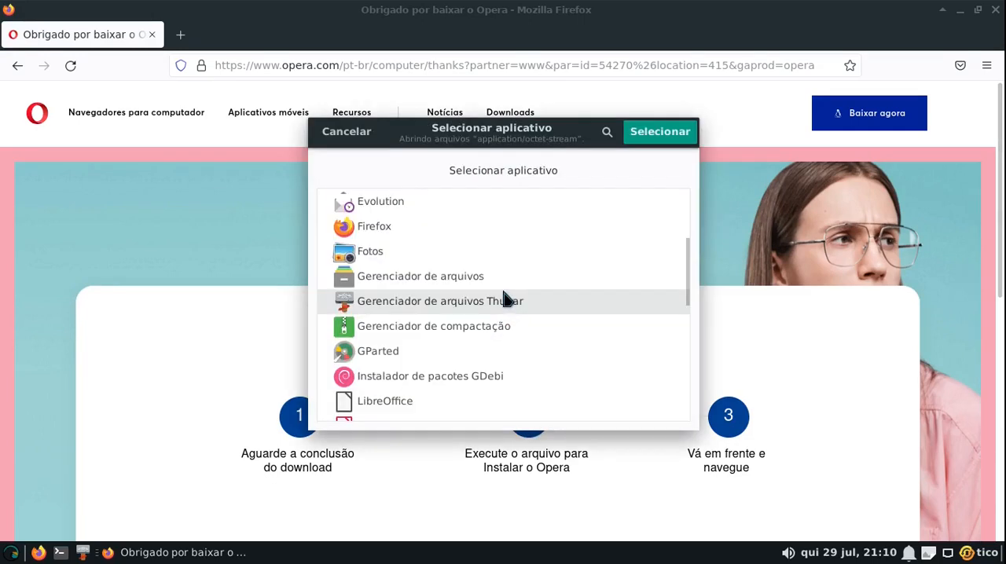
pyautogui.click(347, 131)
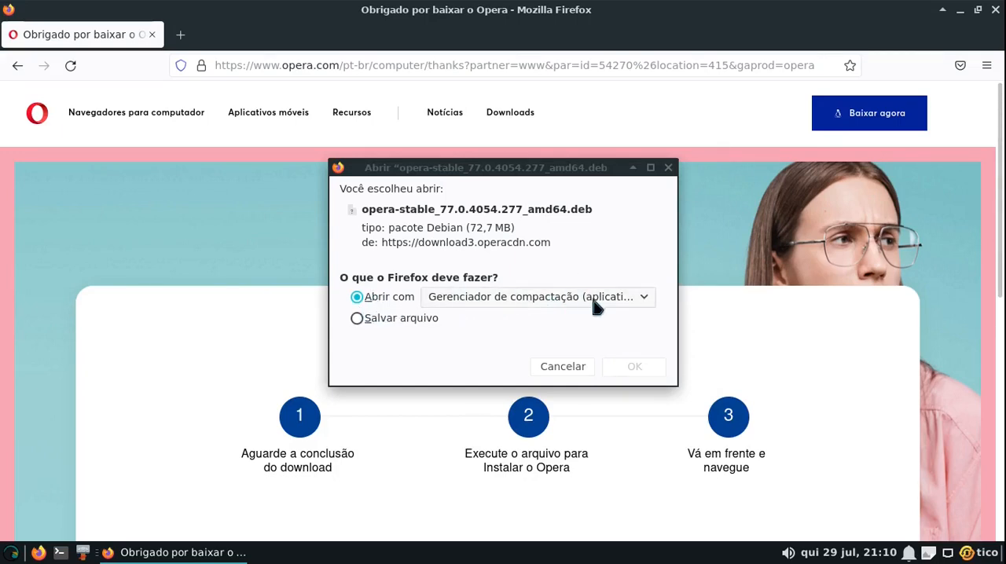
# Choose Instalador de pacotes GDebi from the full application list as the program to open the downloaded Opera .deb package
pyautogui.click(624, 305)
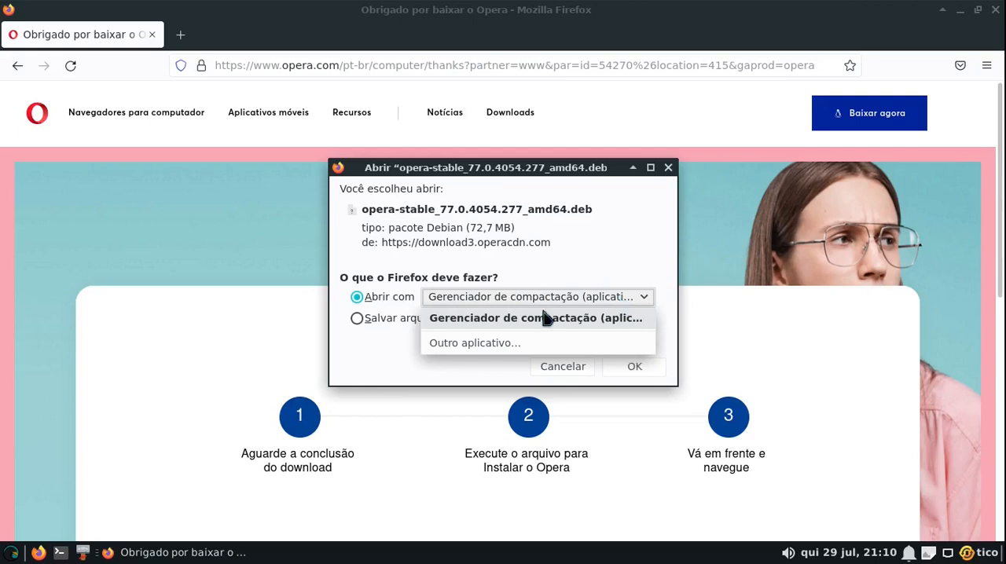
pyautogui.click(464, 347)
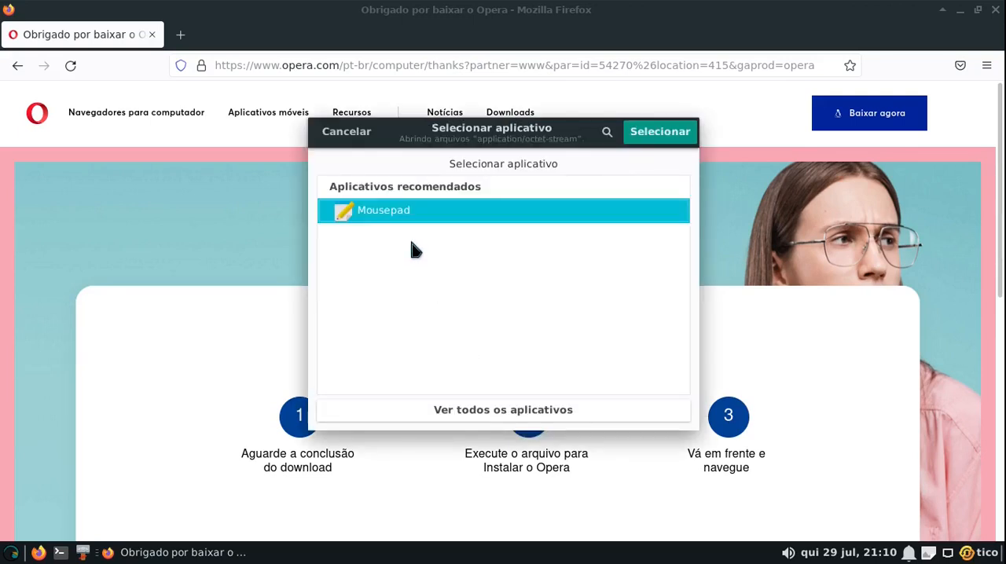
pyautogui.click(473, 417)
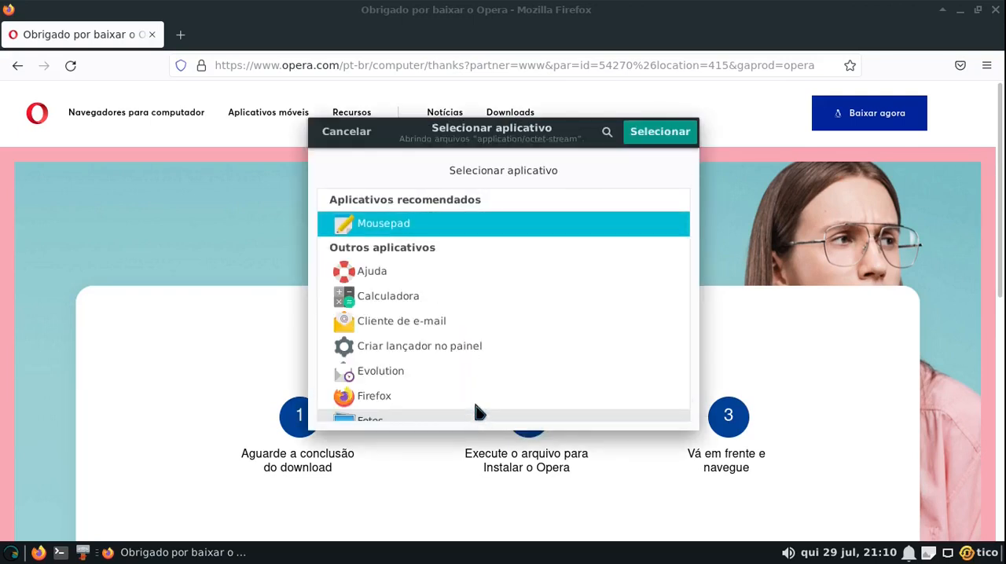
pyautogui.scroll(-5, 487, 335)
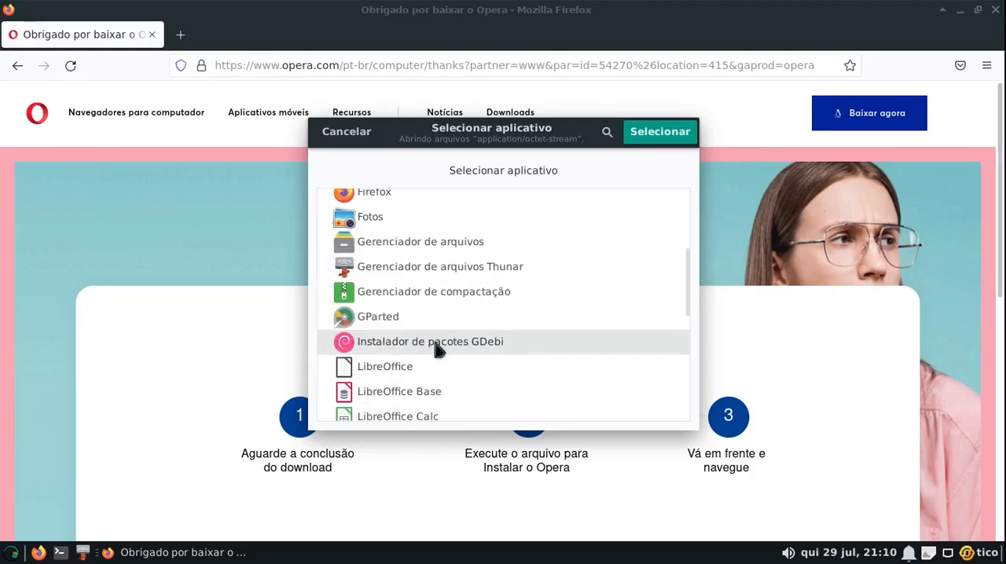
pyautogui.click(498, 346)
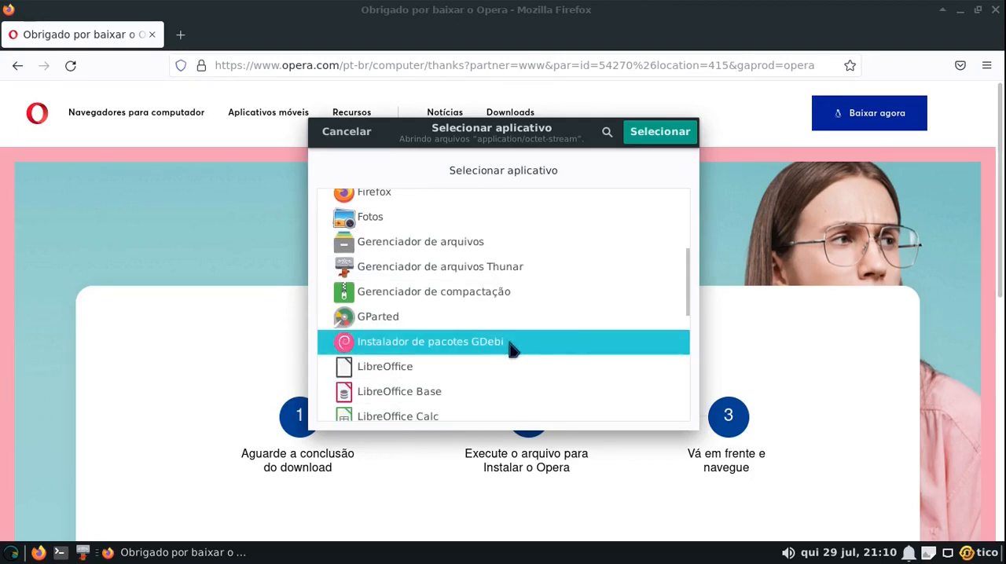
pyautogui.click(667, 135)
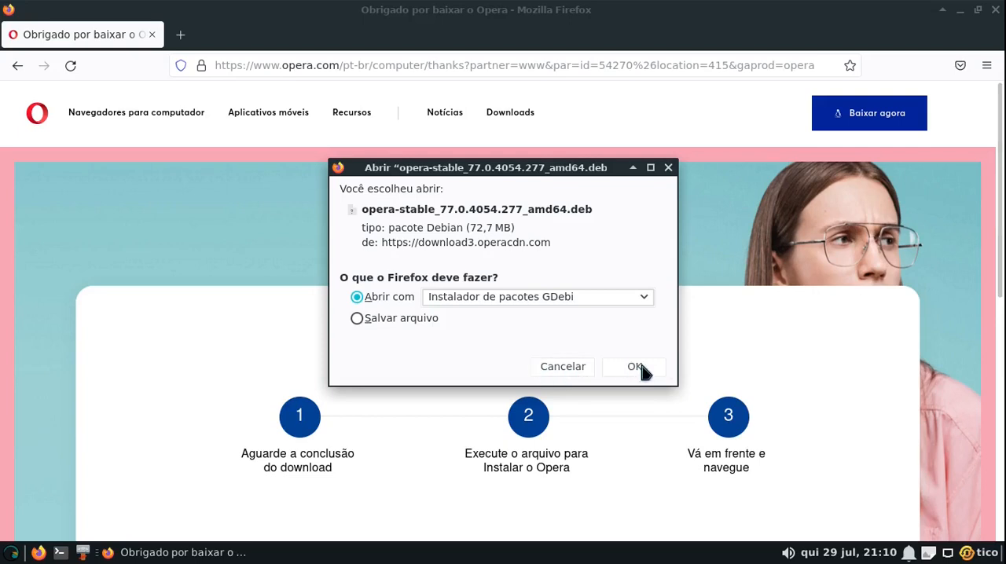
# Open the downloaded Opera package in GDebi, dismiss the notice about the repository version, and reposition the installer window
pyautogui.click(641, 370)
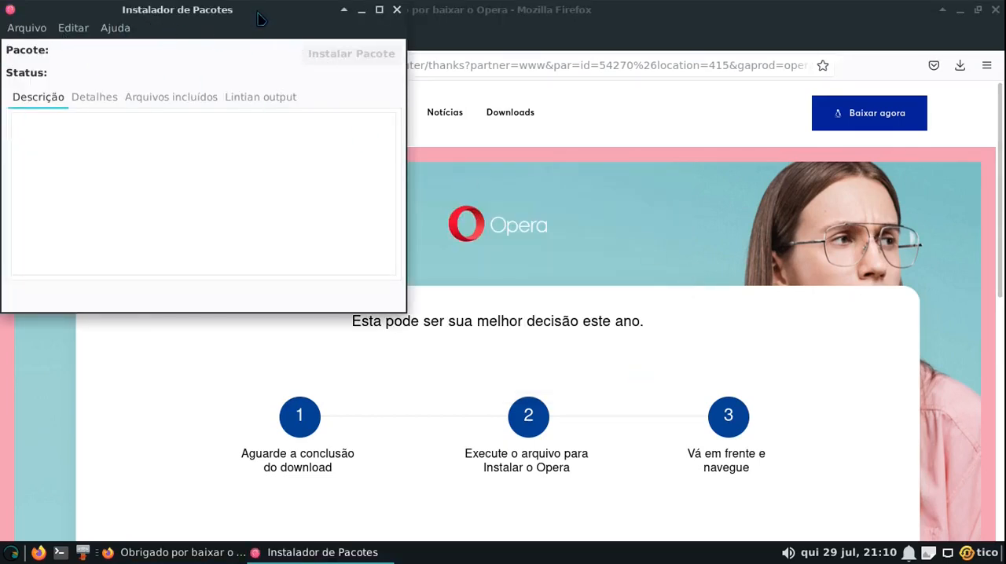
pyautogui.moveTo(255, 11); pyautogui.dragTo(603, 166)
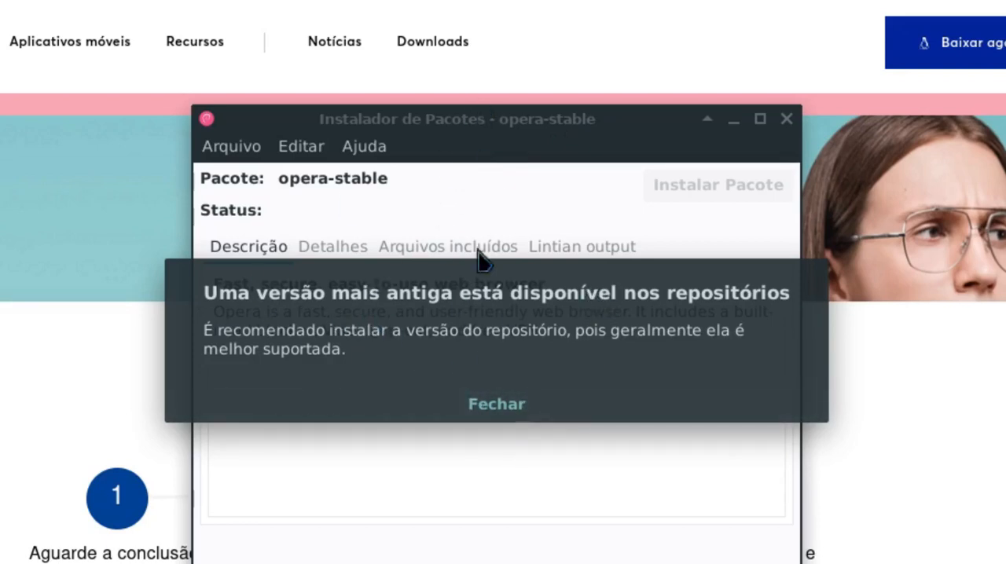
pyautogui.click(506, 404)
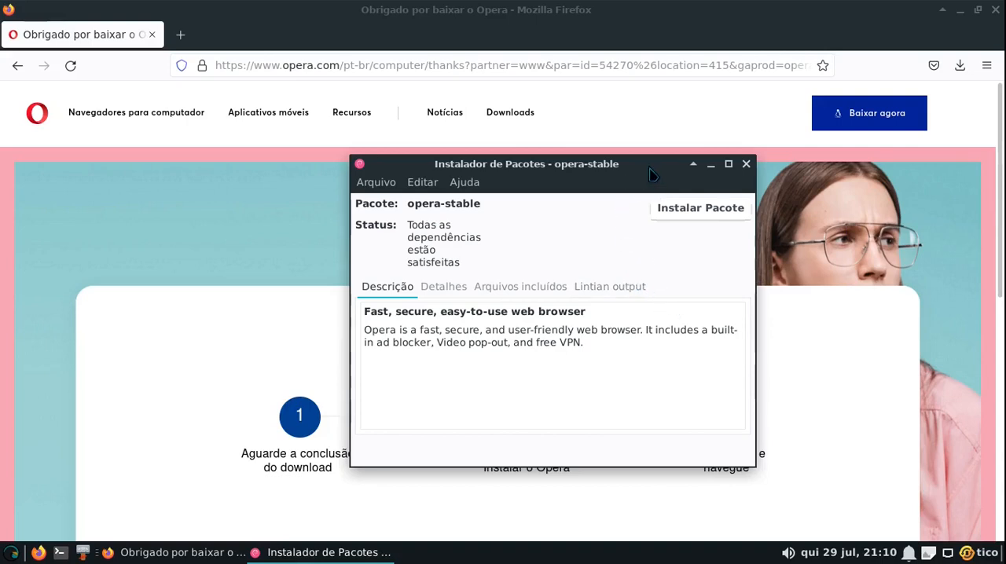
pyautogui.moveTo(651, 175); pyautogui.dragTo(629, 193)
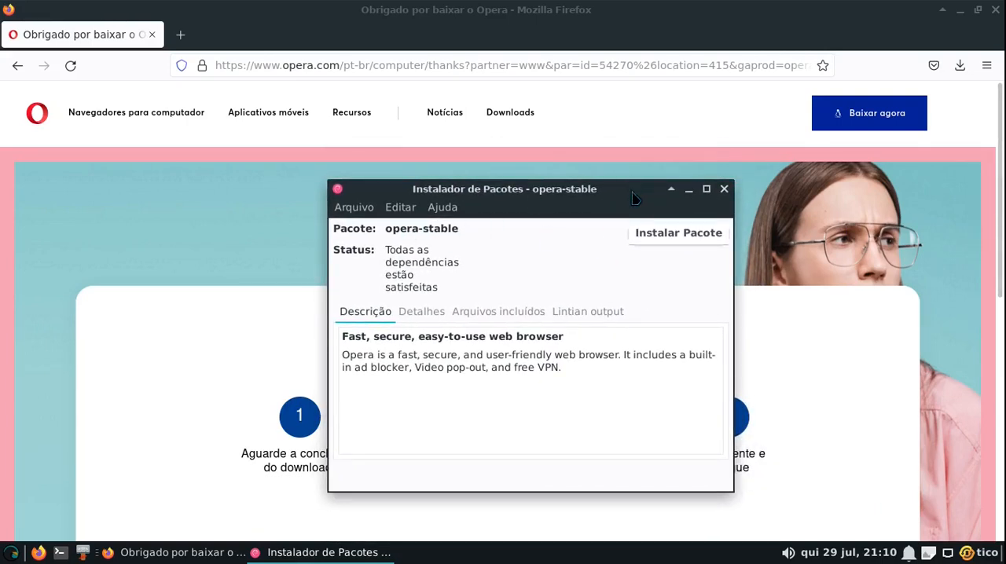
pyautogui.moveTo(597, 201)
pyautogui.mouseDown()
pyautogui.moveTo(598, 187)
pyautogui.moveTo(588, 192)
pyautogui.mouseUp()
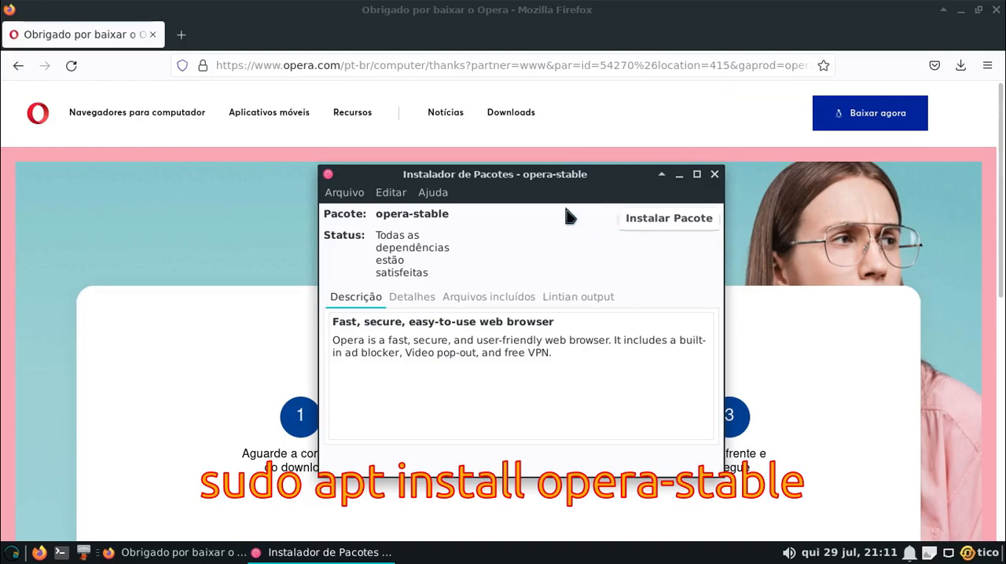
# Install the opera-stable package, keeping the option to update Opera together with the rest of the system
pyautogui.click(647, 223)
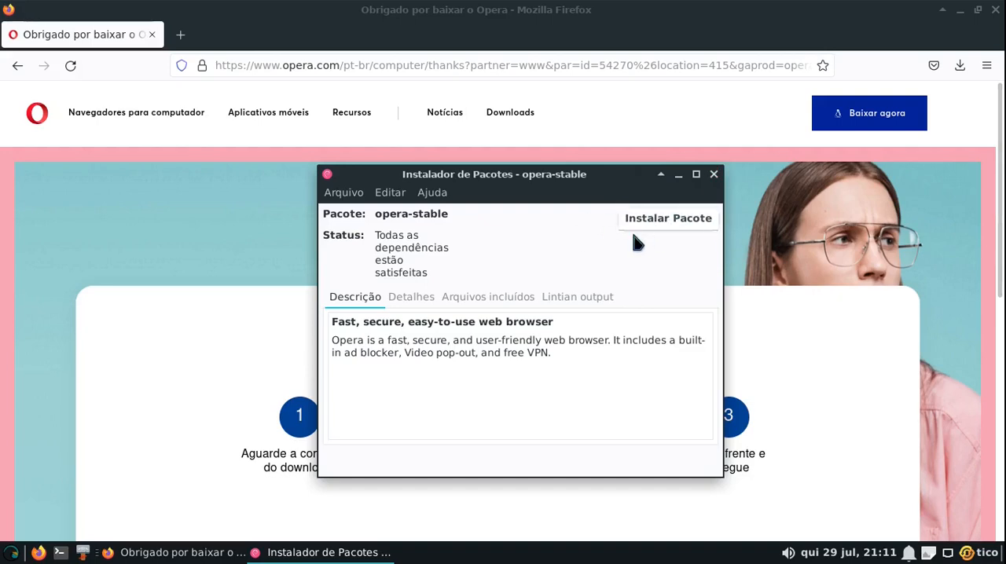
pyautogui.click(678, 223)
pyautogui.press('Return')
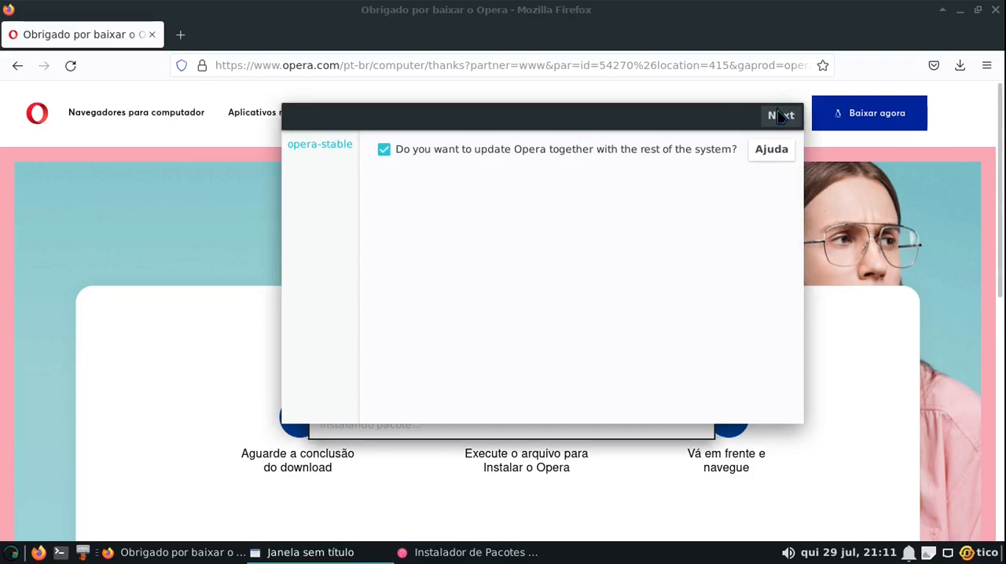
pyautogui.click(776, 118)
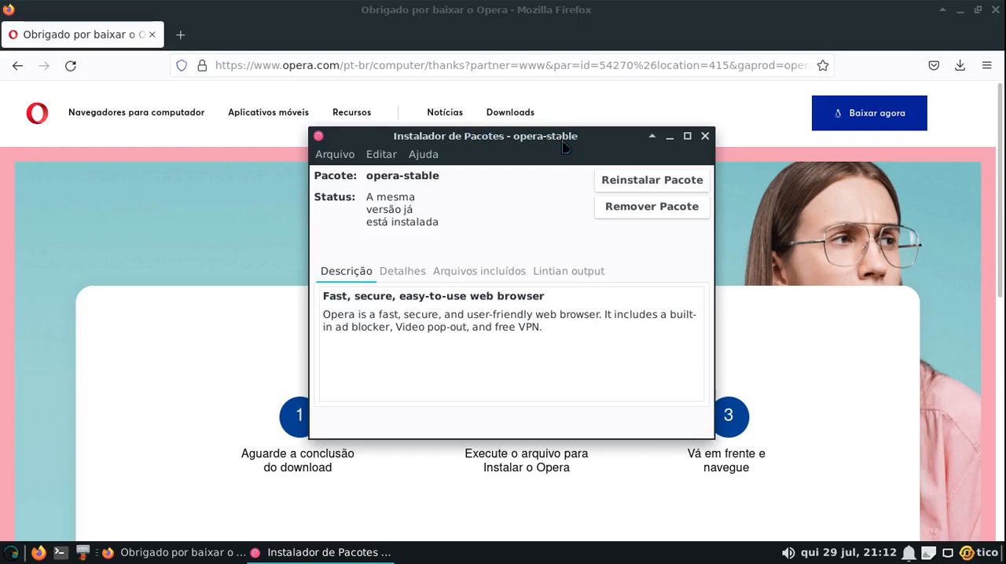
# Minimize Firefox and launch Opera from the Internet category of the installed applications
pyautogui.moveTo(563, 142); pyautogui.dragTo(567, 165)
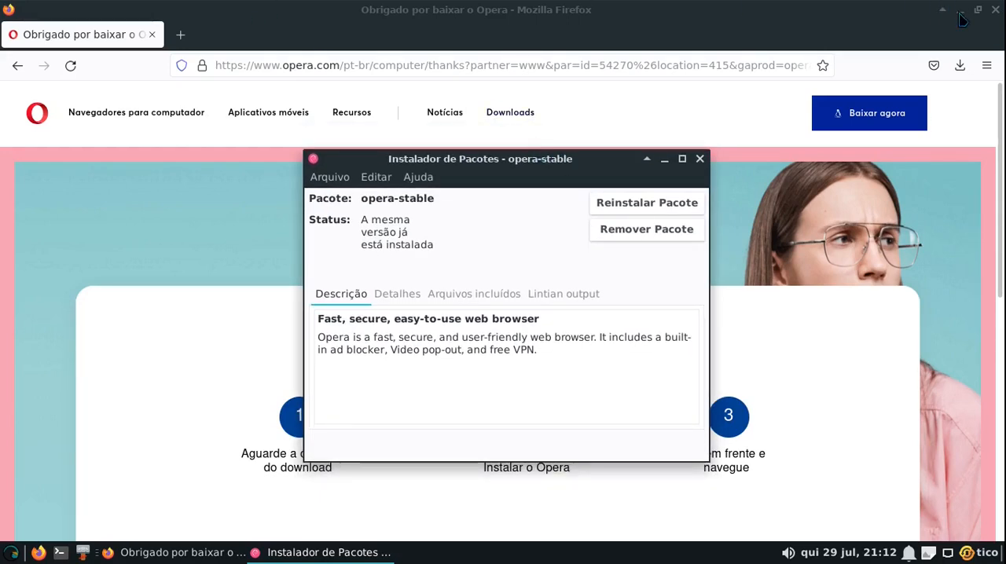
pyautogui.click(667, 18)
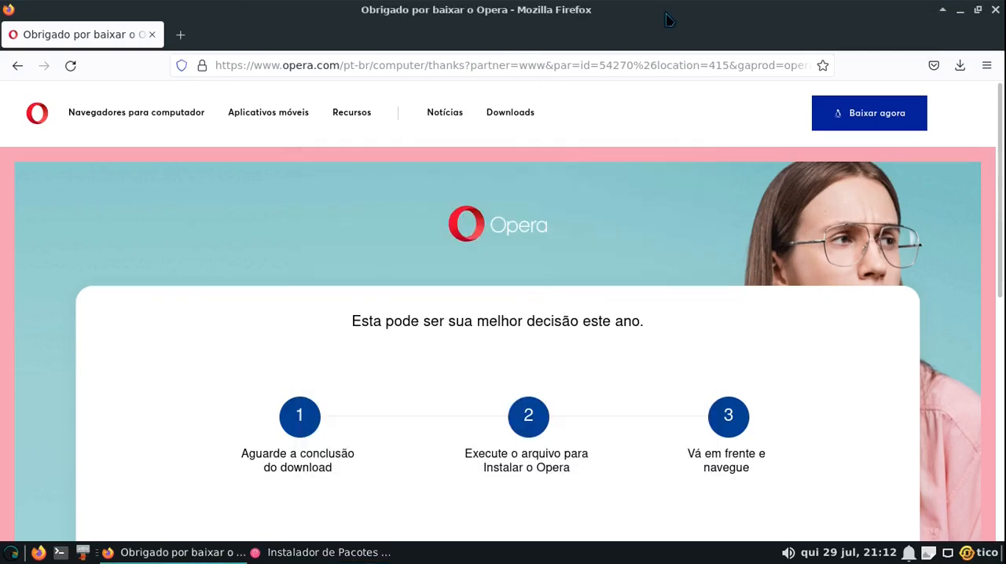
pyautogui.click(959, 9)
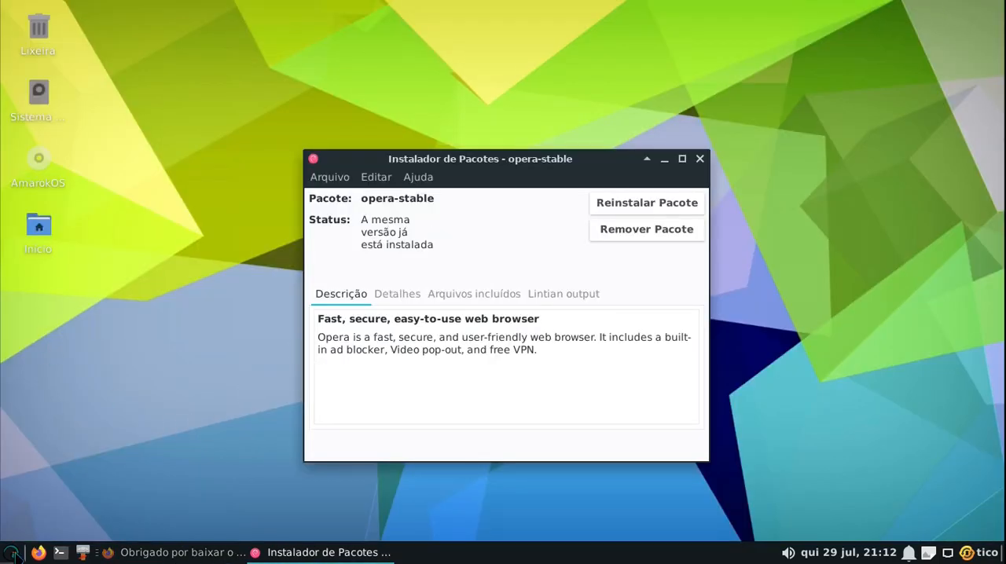
pyautogui.click(13, 553)
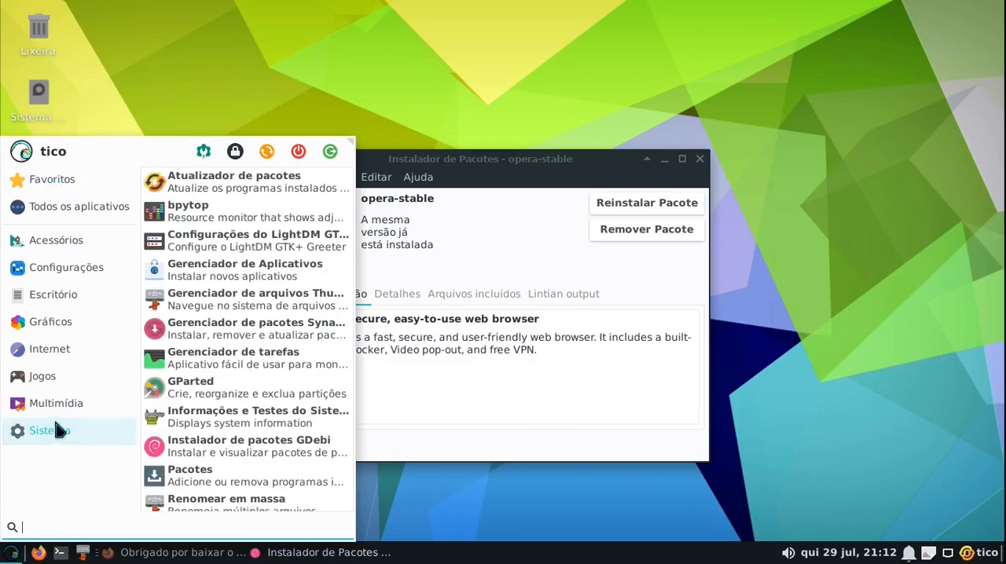
pyautogui.moveTo(58, 349)
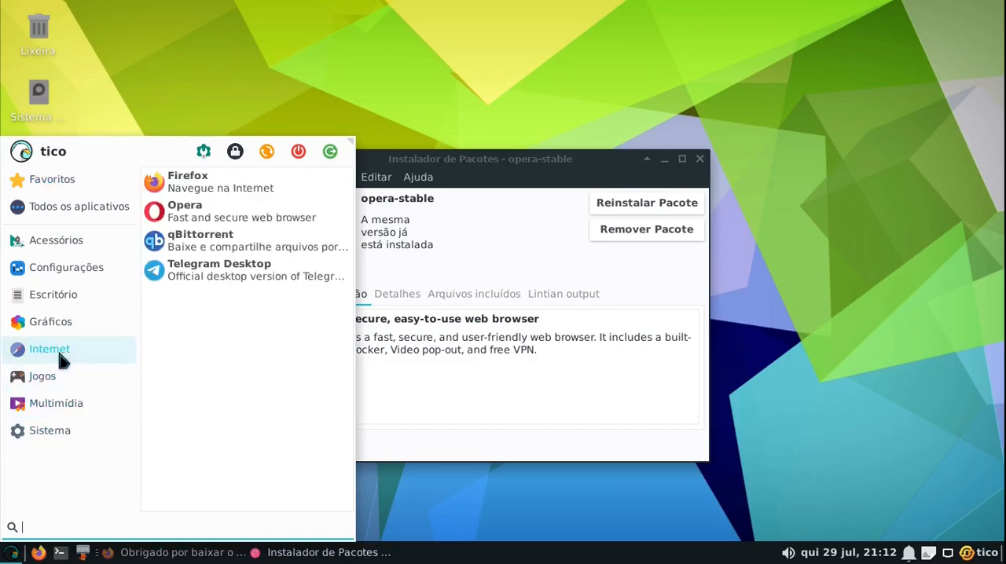
pyautogui.click(246, 209)
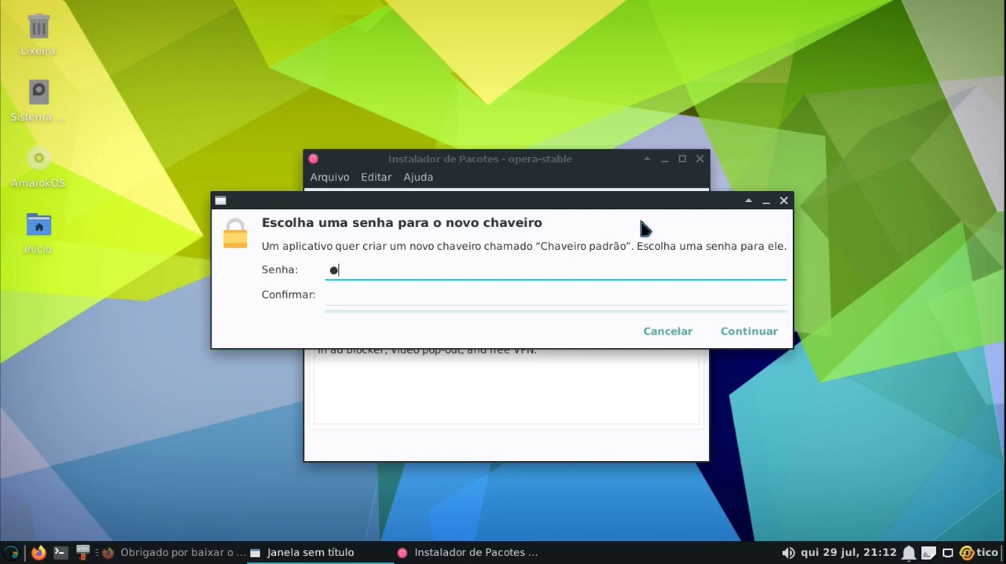
# Enter and confirm a password for the new default keyring, and reposition the Opera window
pyautogui.click(427, 292)
pyautogui.write('1')
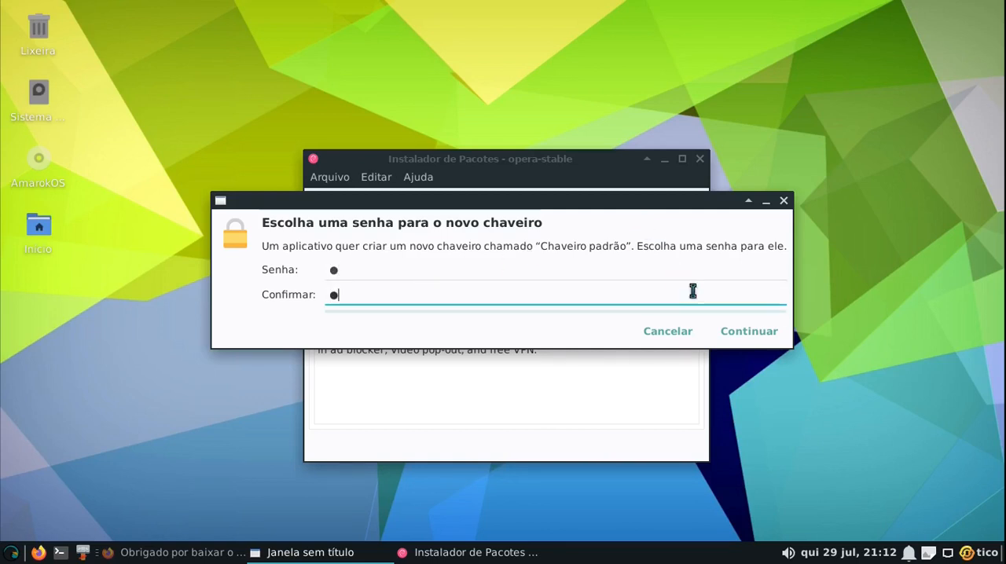
pyautogui.click(739, 333)
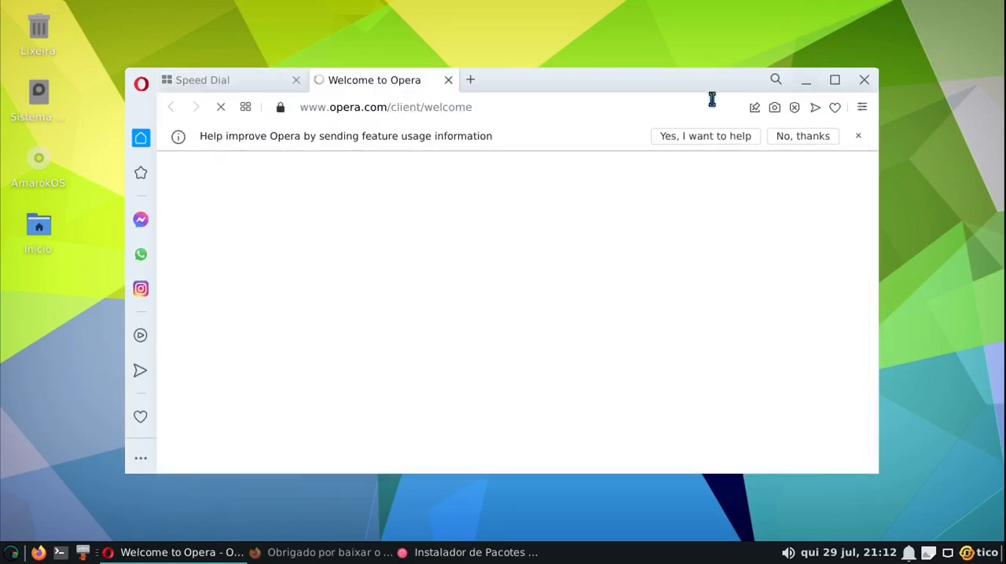
pyautogui.moveTo(684, 80); pyautogui.dragTo(702, 91)
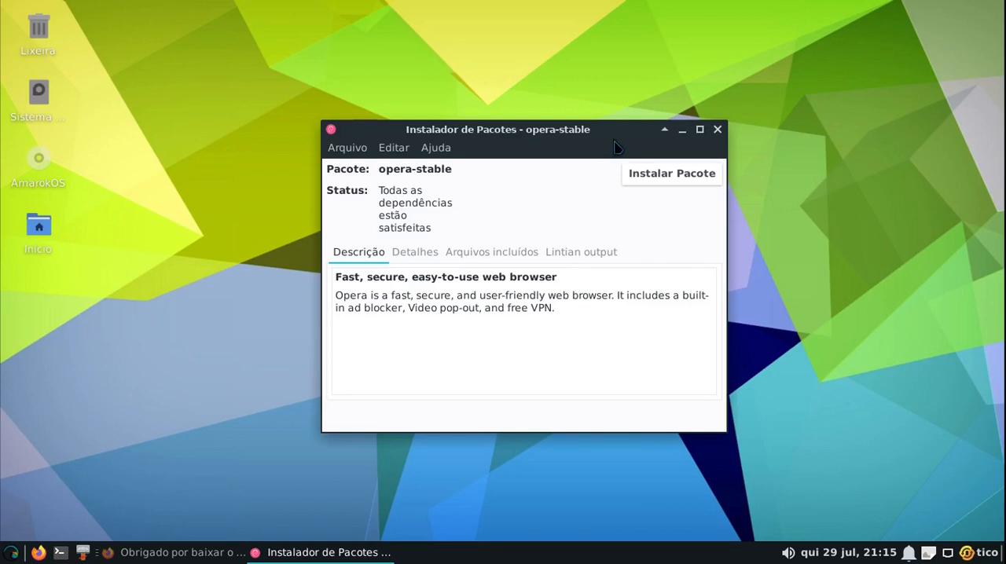
# Close the package installer, open a terminal, and place its window near the middle of the desktop
pyautogui.click(718, 130)
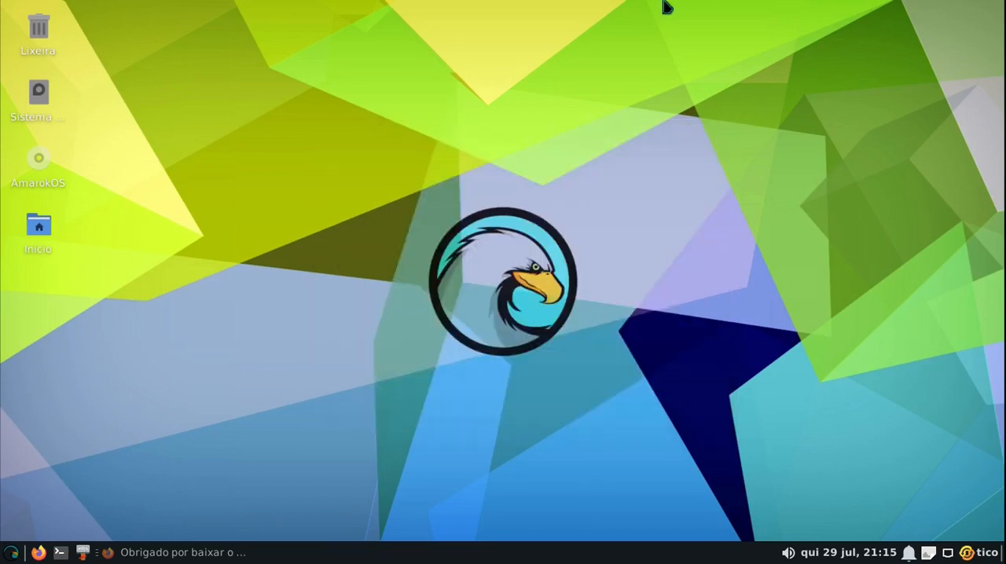
pyautogui.click(60, 553)
pyautogui.moveTo(232, 17); pyautogui.dragTo(415, 73)
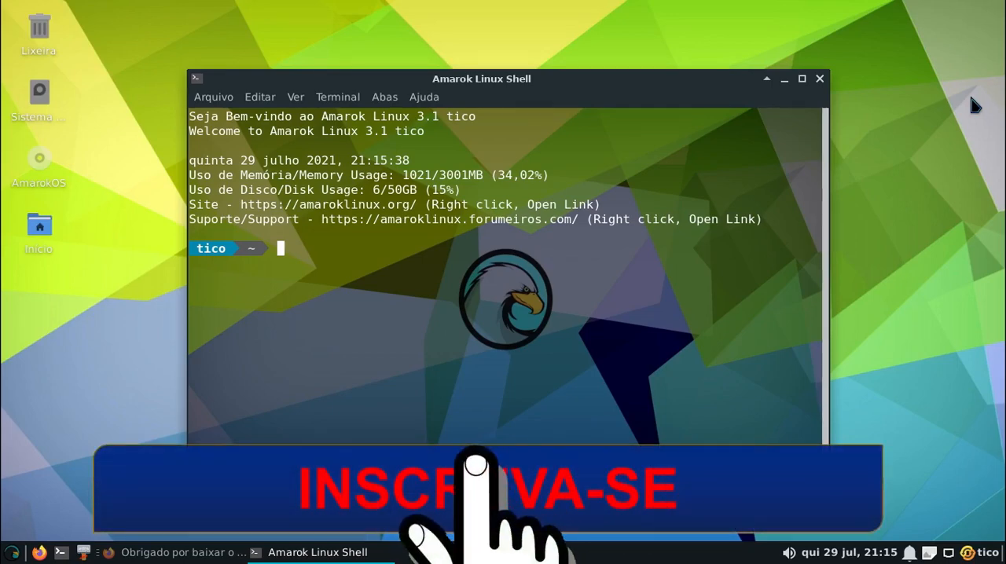
# Install Opera from the repositories with sudo apt install opera-stable, entering the account password and answering s to continue
pyautogui.write('sudo ap')
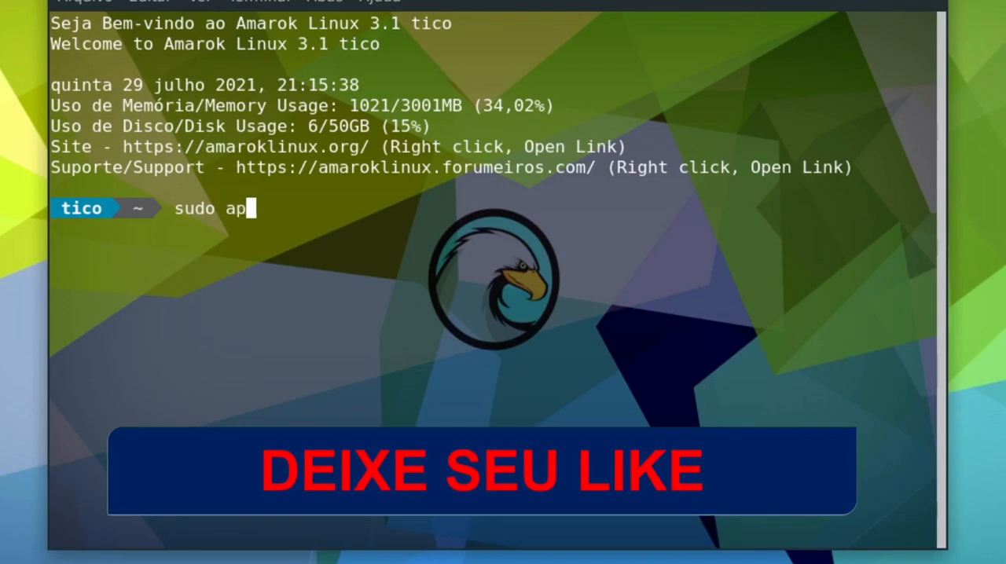
pyautogui.write('t inst')
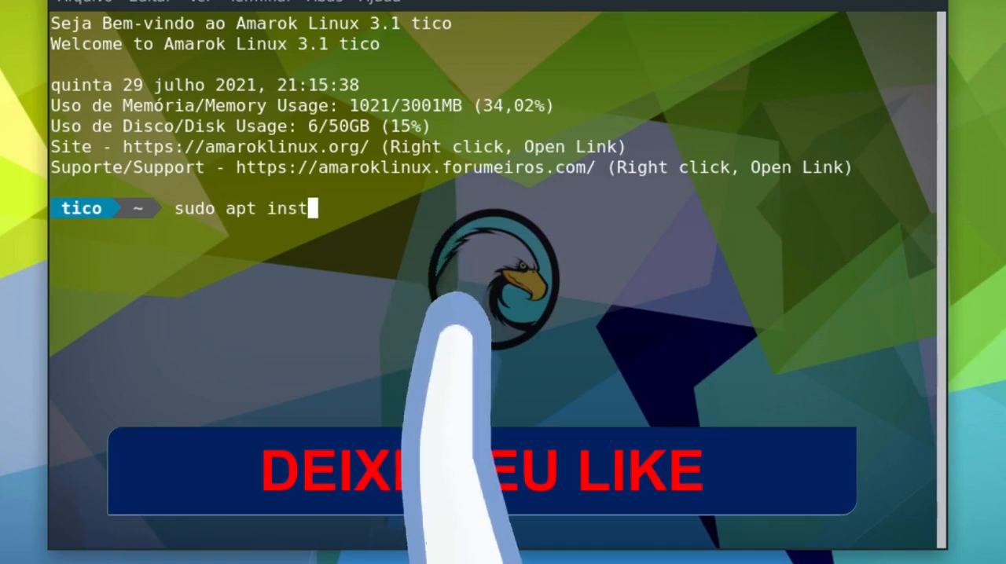
pyautogui.write('all opera-')
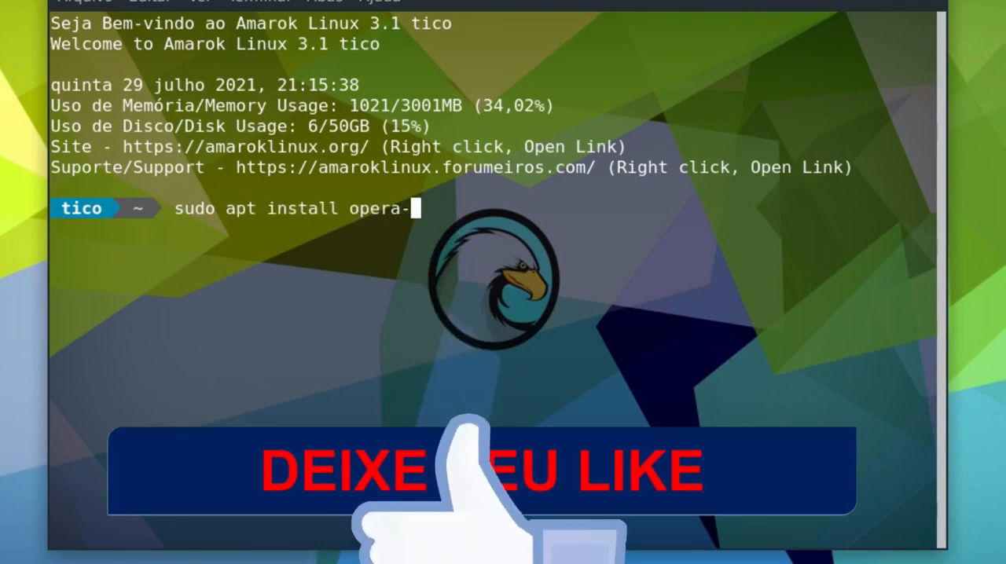
pyautogui.write('stable')
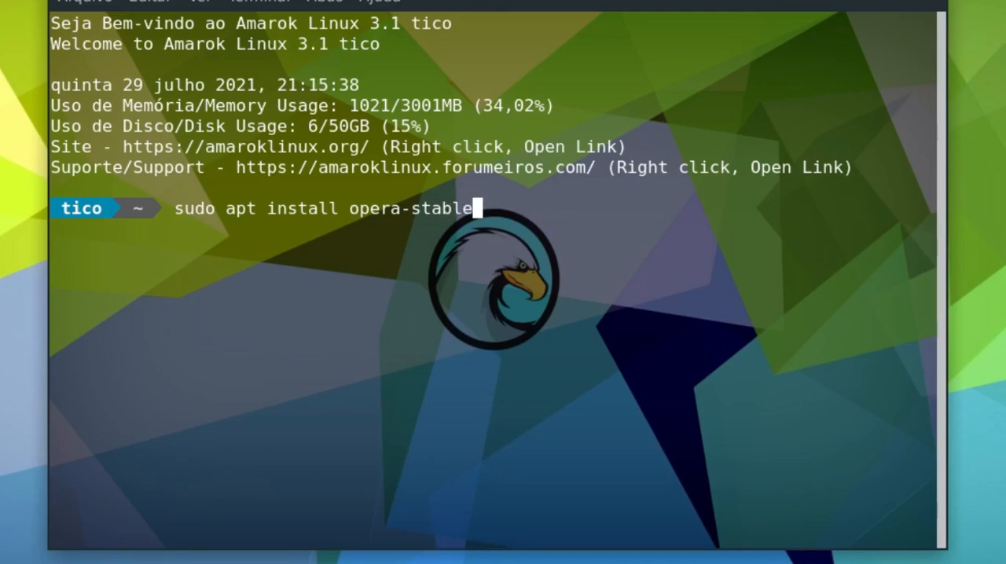
pyautogui.press('Return')
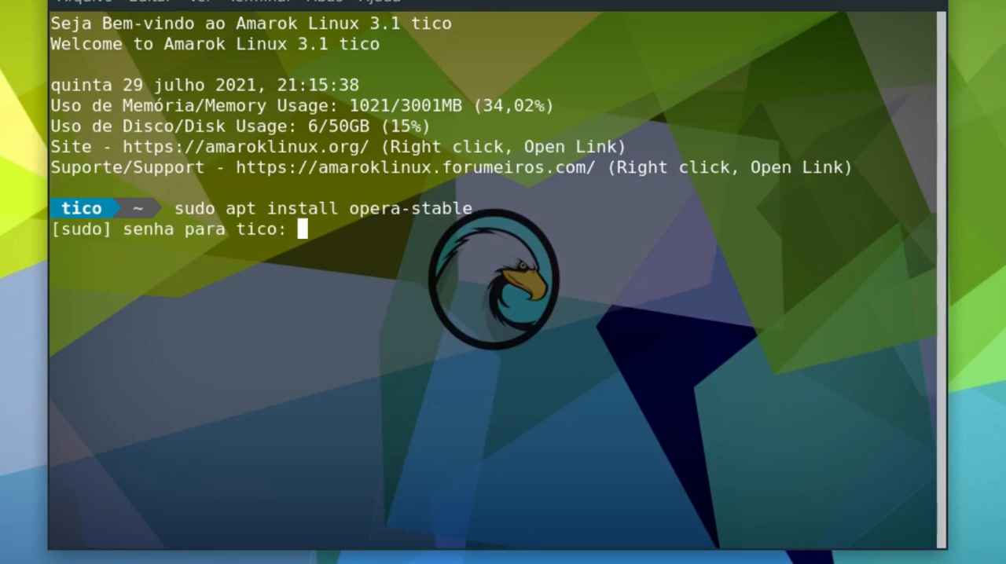
pyautogui.press('Return')
pyautogui.write('s')
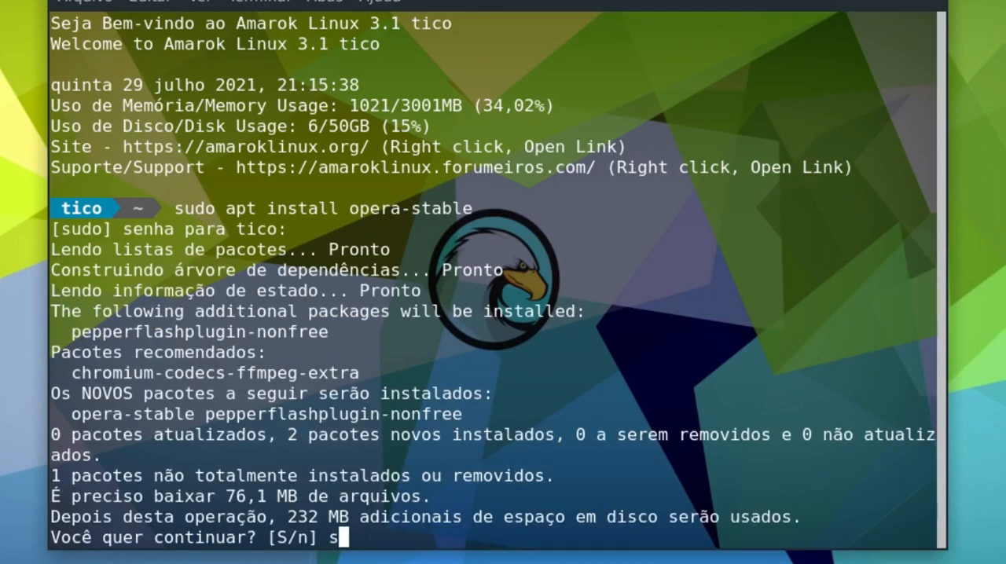
pyautogui.press('Return')
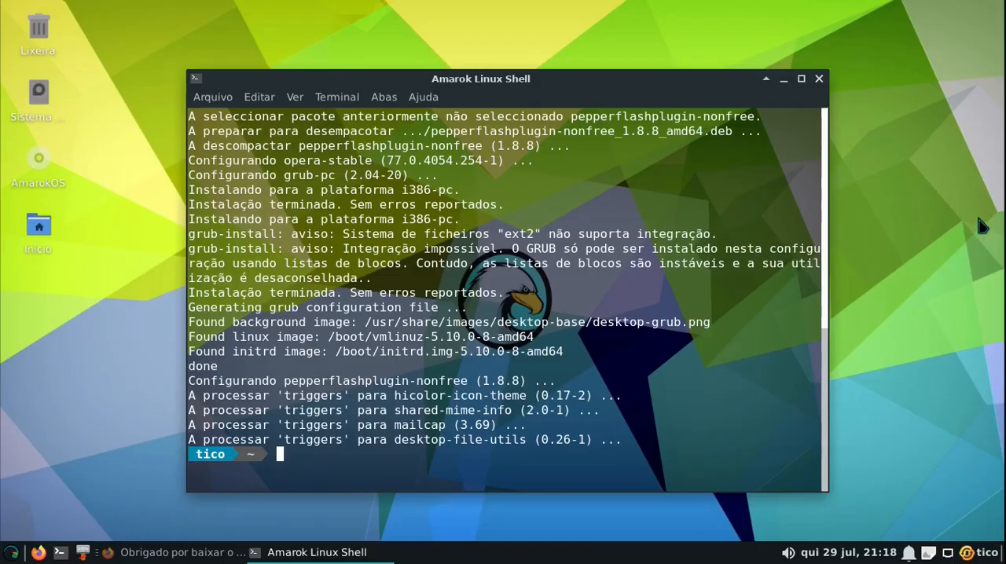
# Launch Opera from the terminal with the command opera, and close its window
pyautogui.write('opera')
pyautogui.press('Return')
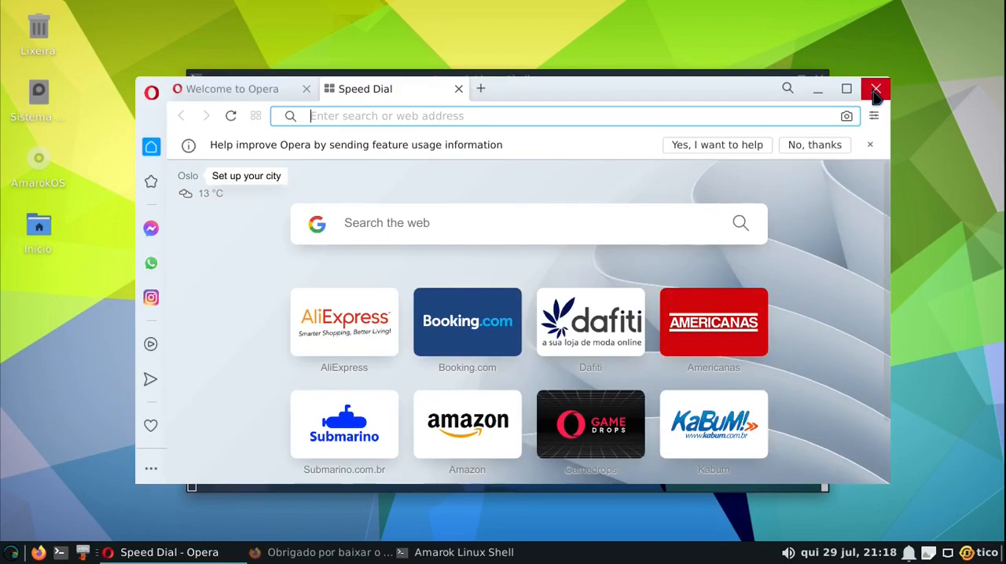
pyautogui.click(875, 91)
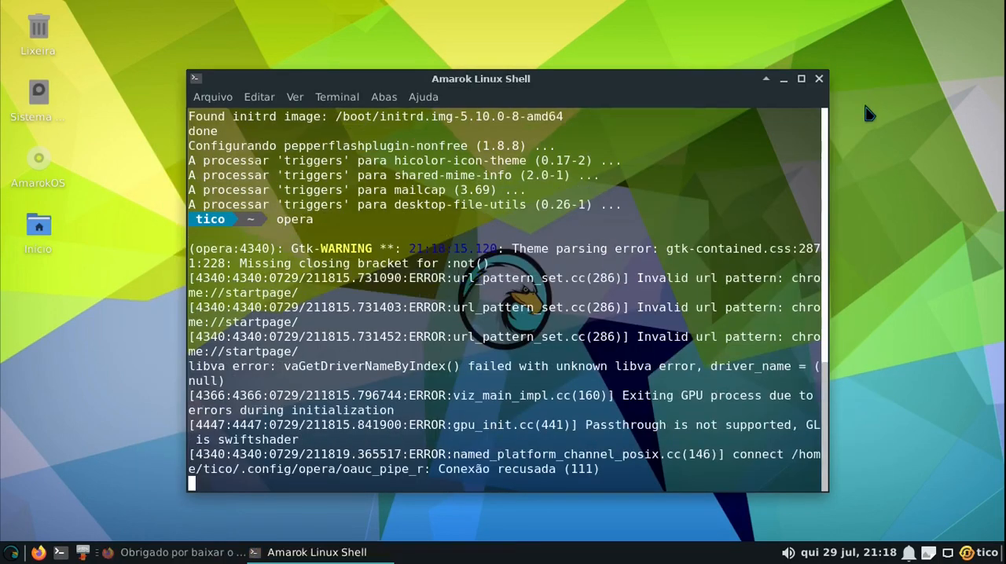
# Launch Opera from the Internet category of the installed applications, and close it
pyautogui.click(11, 553)
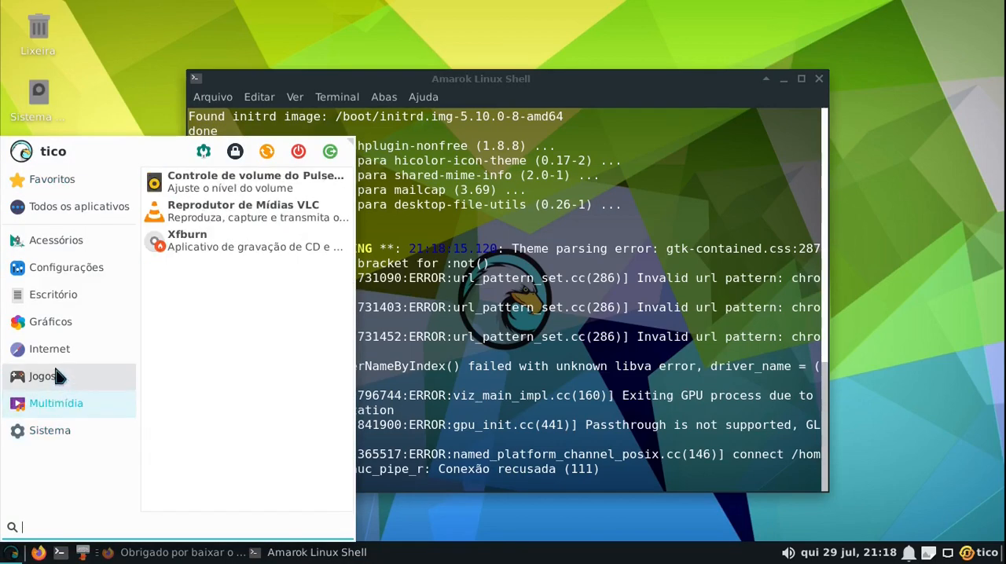
pyautogui.moveTo(54, 348)
pyautogui.click(243, 214)
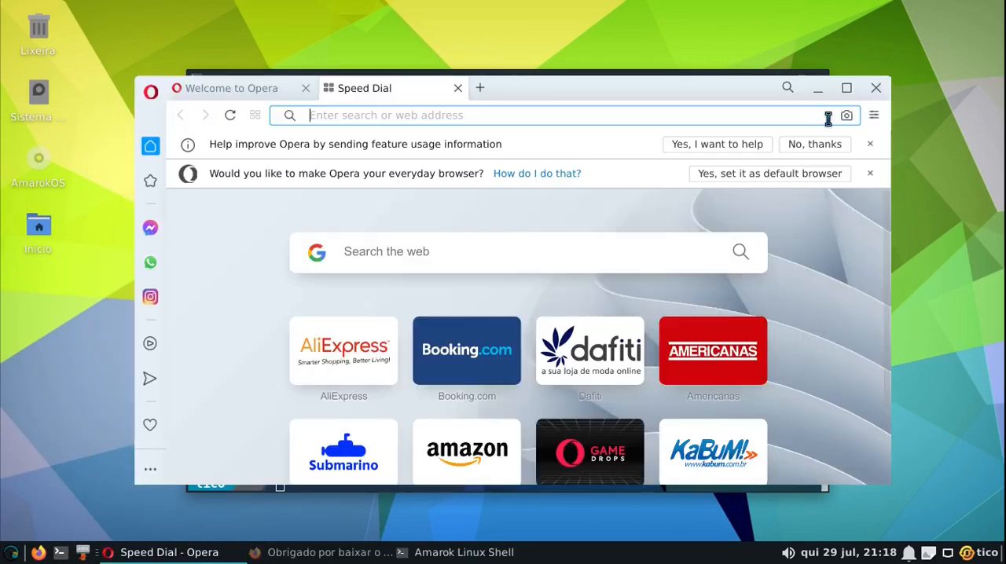
pyautogui.click(876, 88)
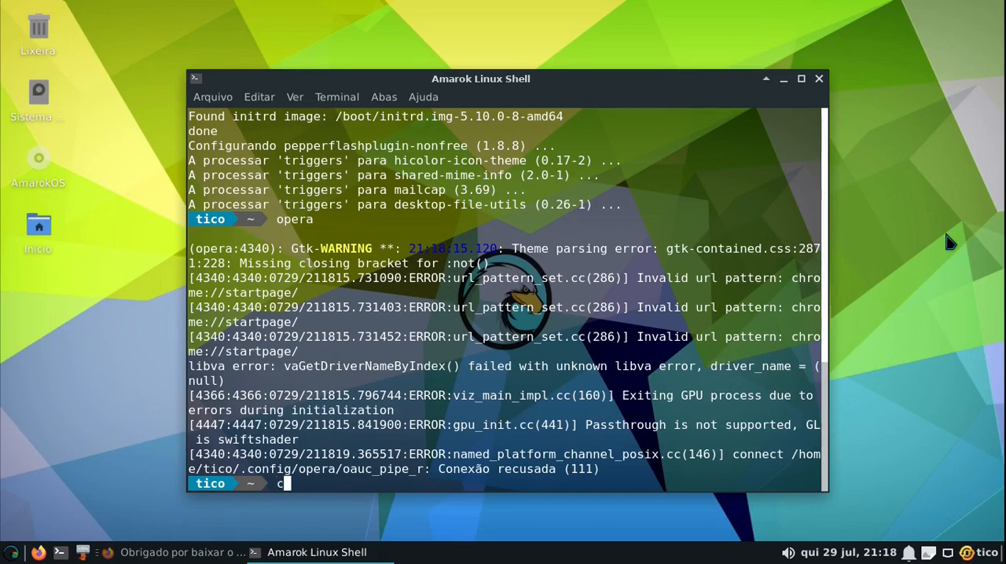
# Clear the terminal and show the system information with neofetch
pyautogui.hotkey('ctrl', 'l')
pyautogui.write('neo')
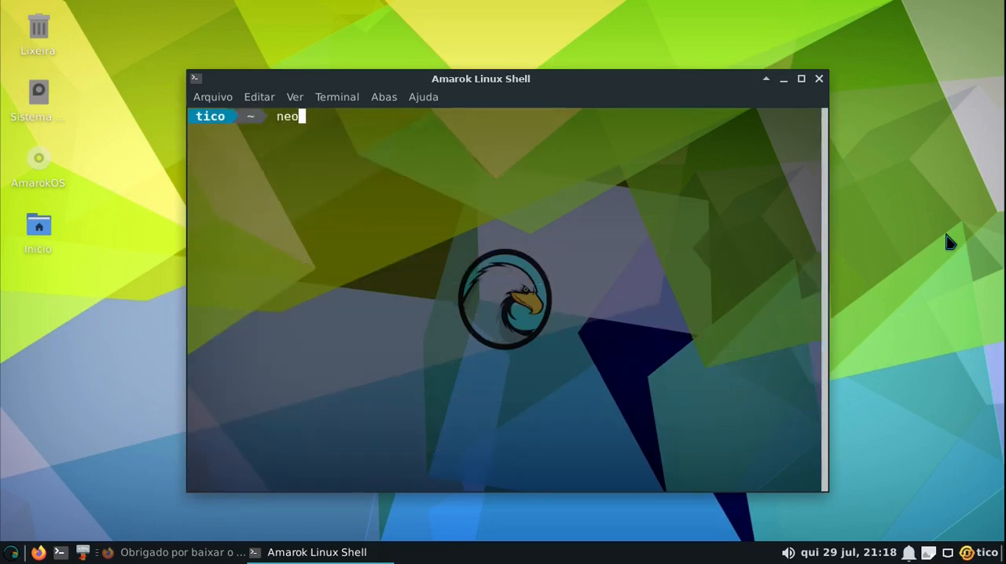
pyautogui.write('fetch')
pyautogui.press('Return')
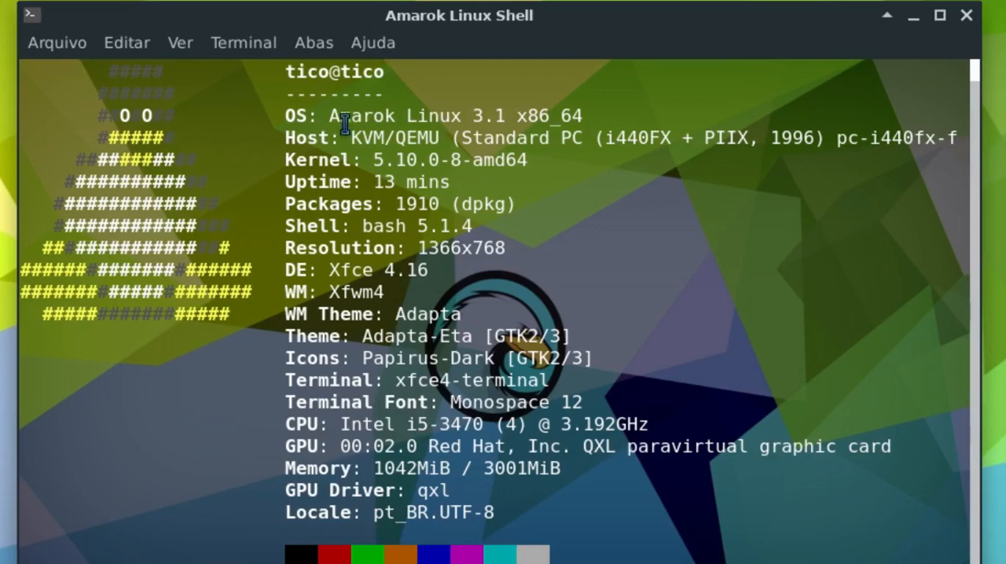
# Highlight the operating system, kernel and desktop environment values in turn in the neofetch output, and clear the selection
pyautogui.moveTo(330, 116); pyautogui.dragTo(513, 124)
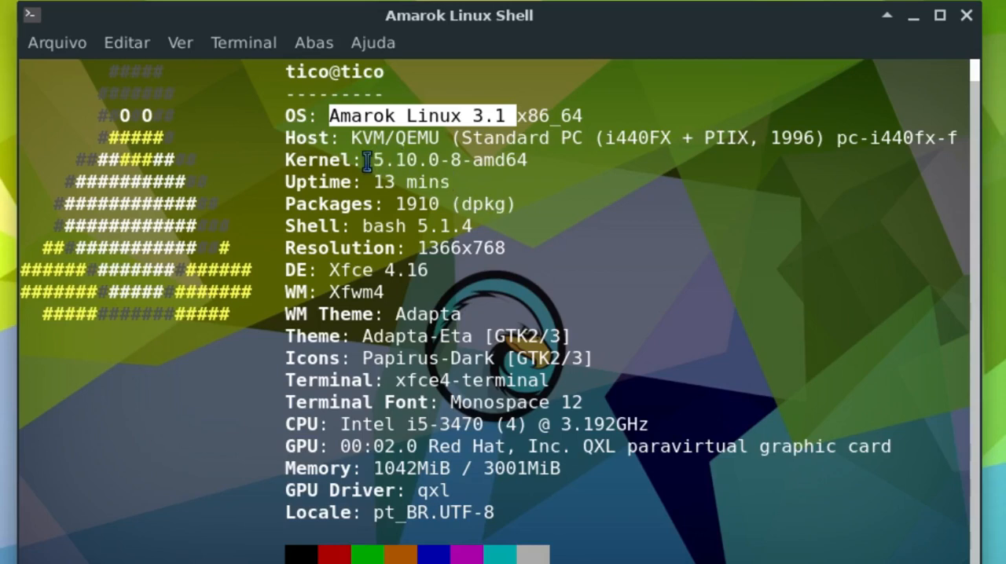
pyautogui.moveTo(372, 161); pyautogui.dragTo(528, 163)
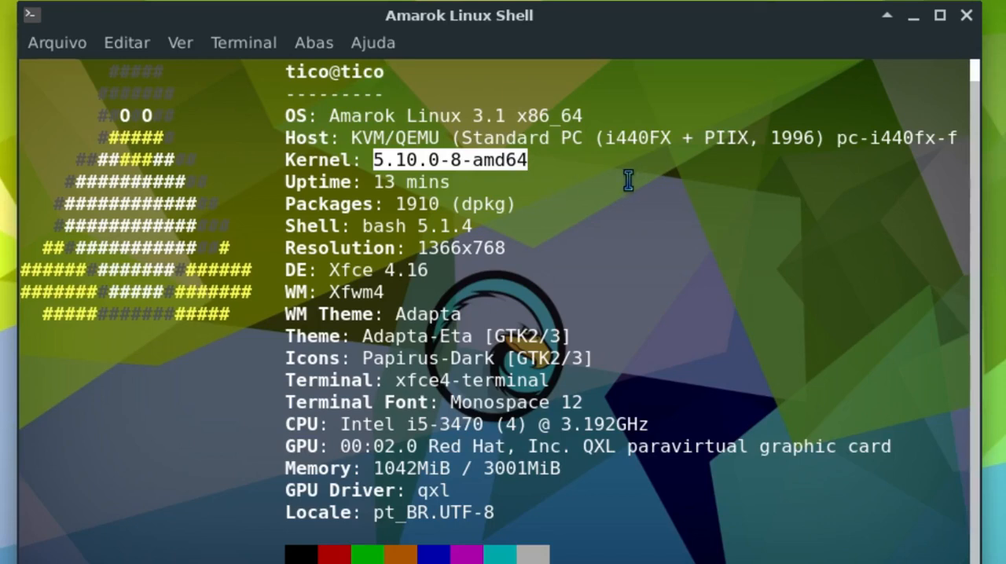
pyautogui.moveTo(325, 271); pyautogui.dragTo(433, 271)
pyautogui.click(331, 269)
pyautogui.click(546, 273)
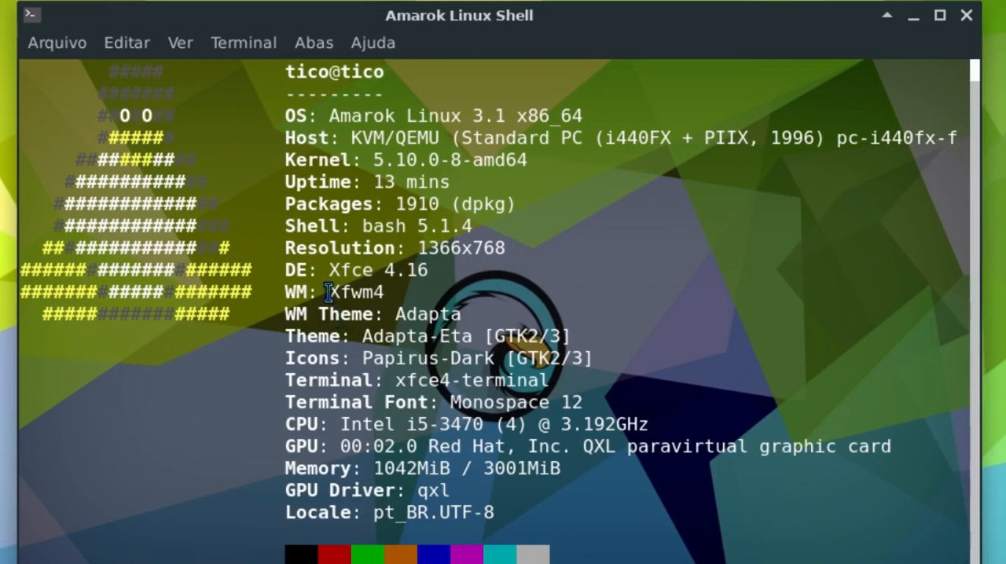
# Highlight the window manager value in the neofetch output, clear the selection, and close the terminal
pyautogui.moveTo(329, 292); pyautogui.dragTo(398, 291)
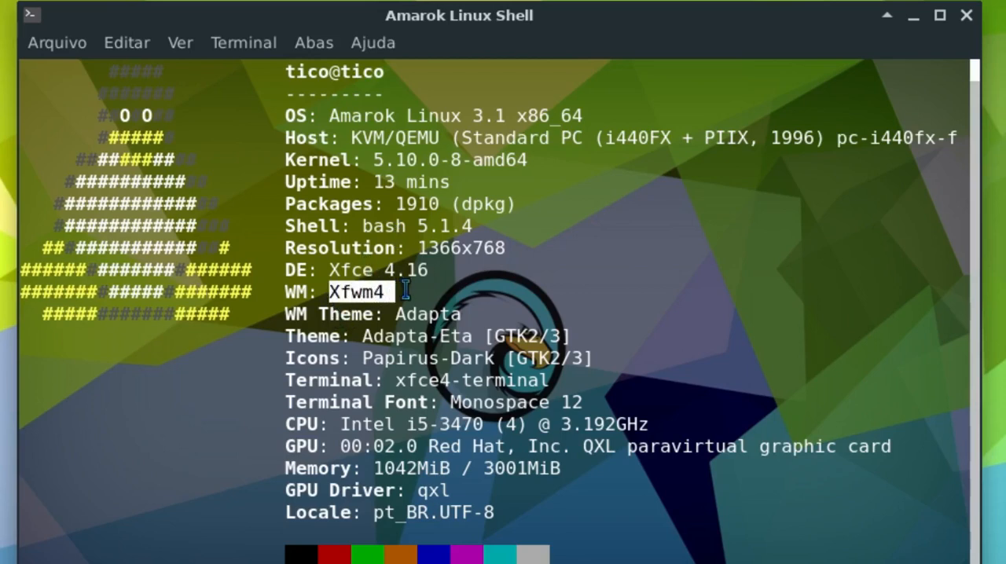
pyautogui.click(409, 291)
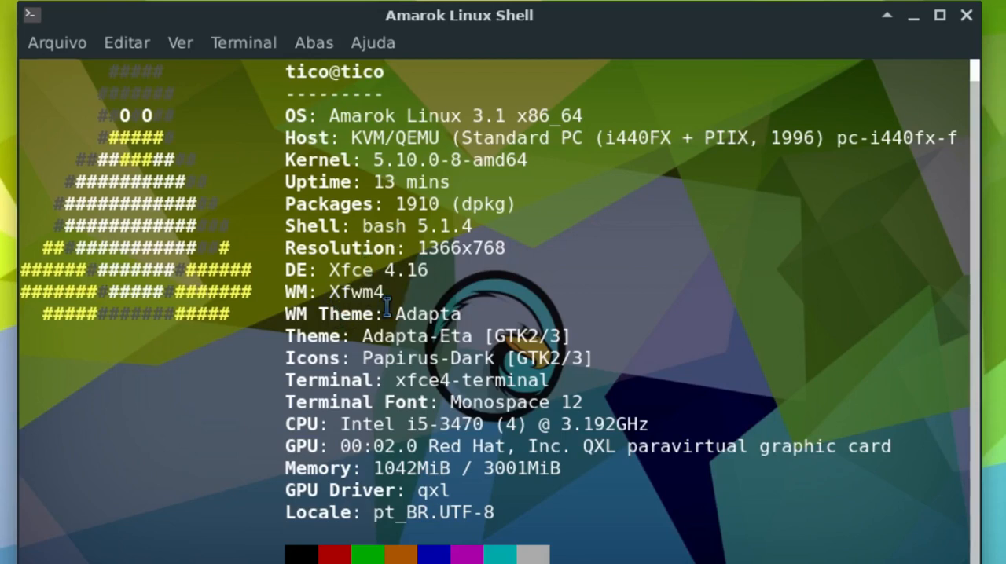
pyautogui.click(967, 15)
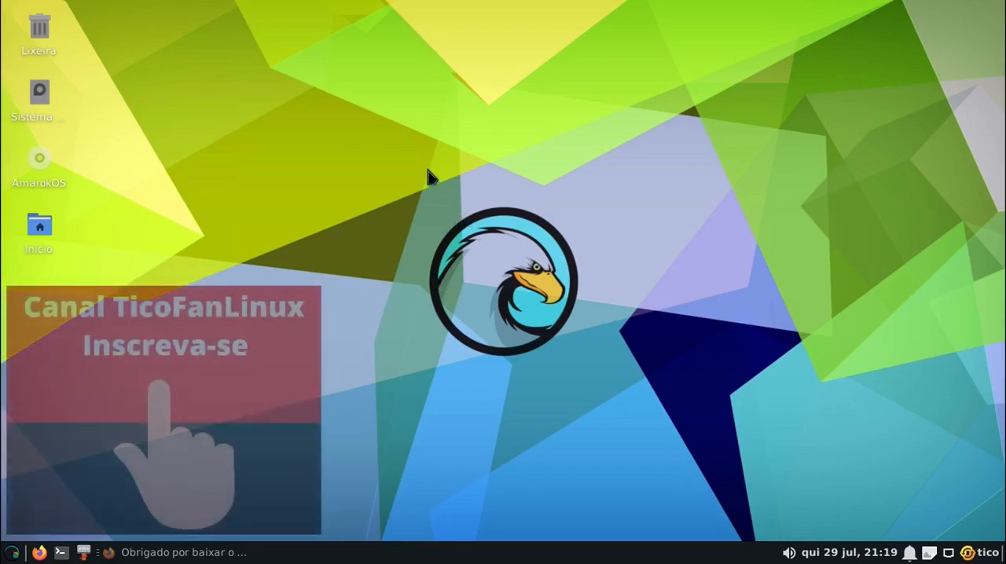
# Open the desktop settings, review the menu, icon and wallpaper options, and close the dialog
pyautogui.rightClick(391, 111)
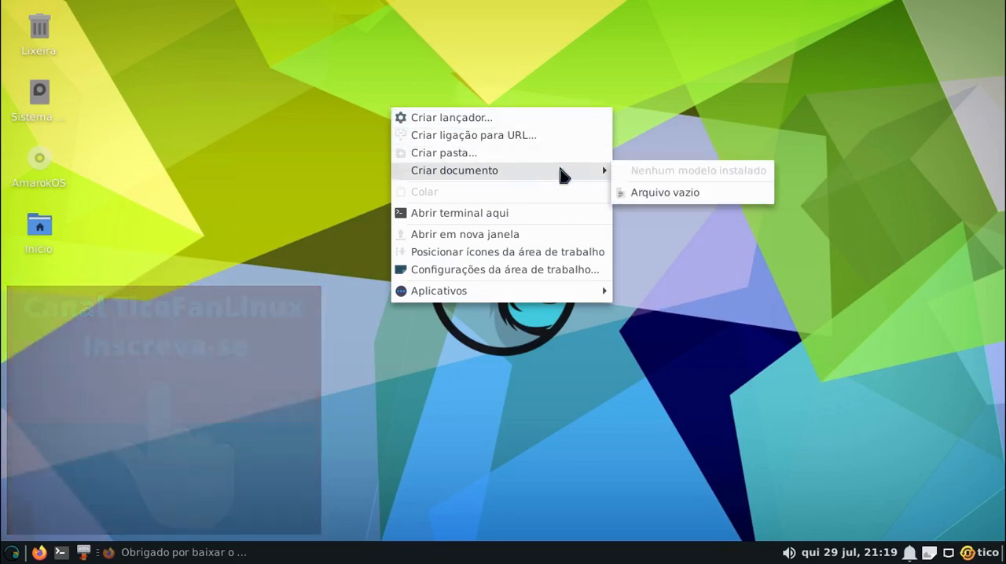
pyautogui.click(551, 270)
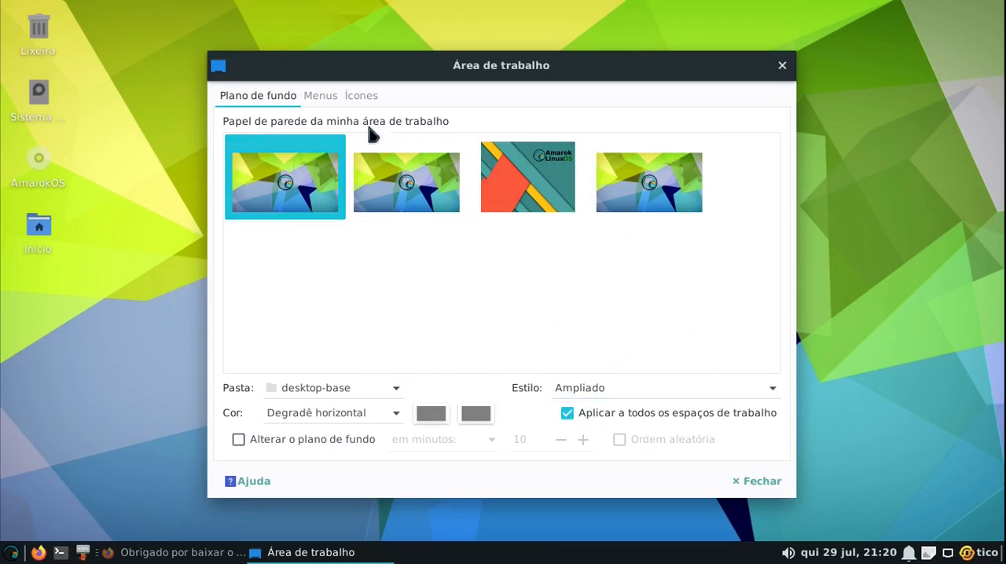
pyautogui.click(328, 93)
pyautogui.click(363, 95)
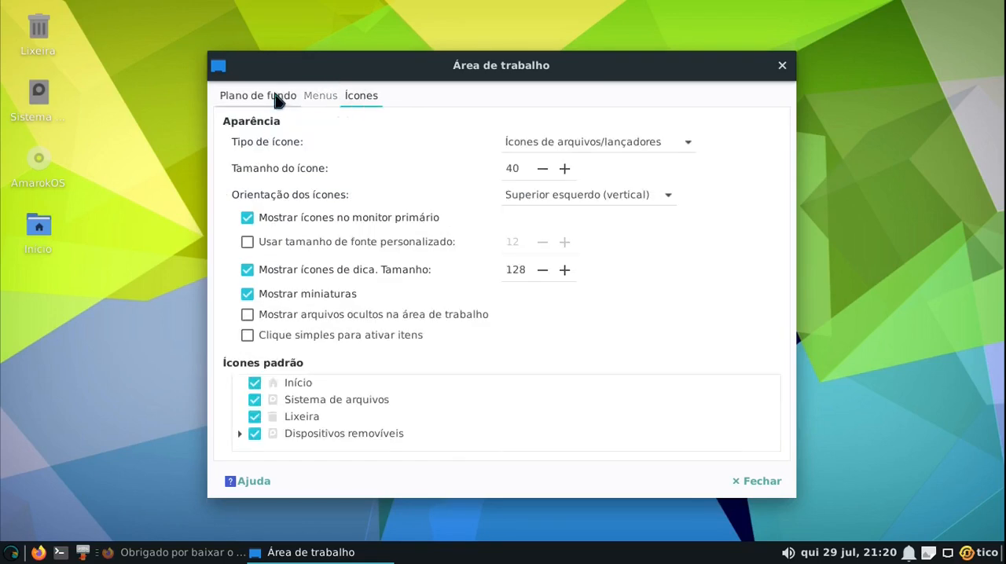
pyautogui.click(275, 97)
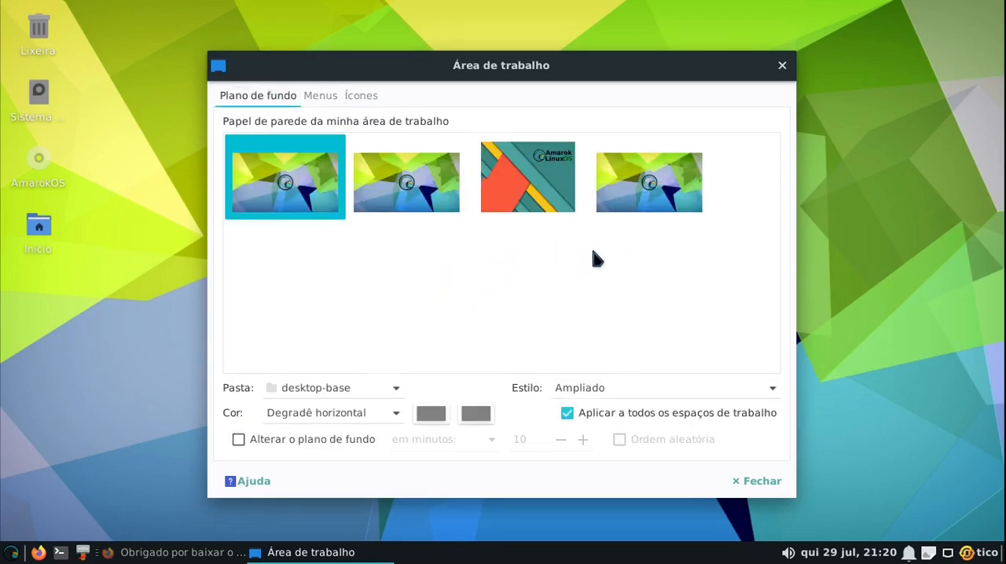
pyautogui.click(782, 67)
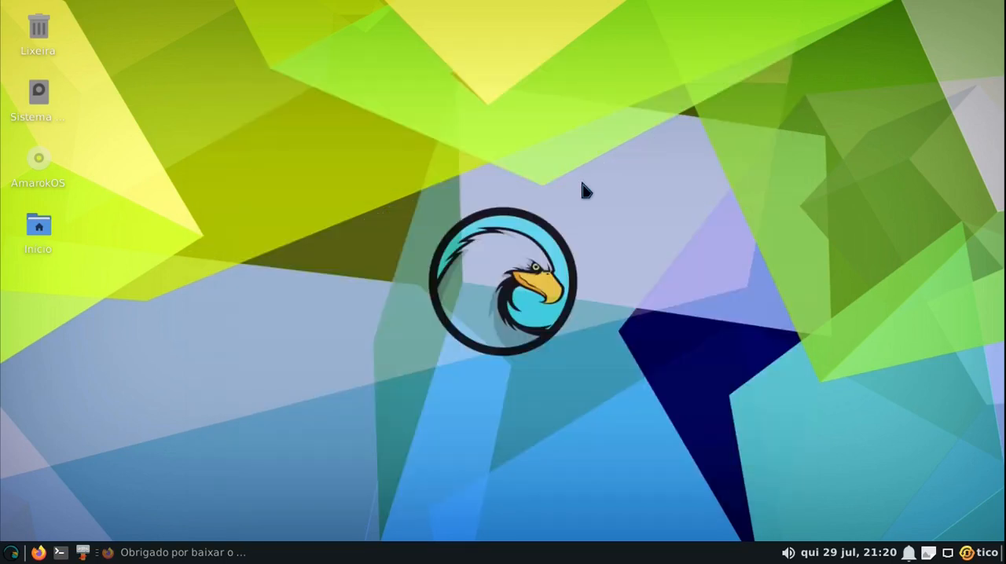